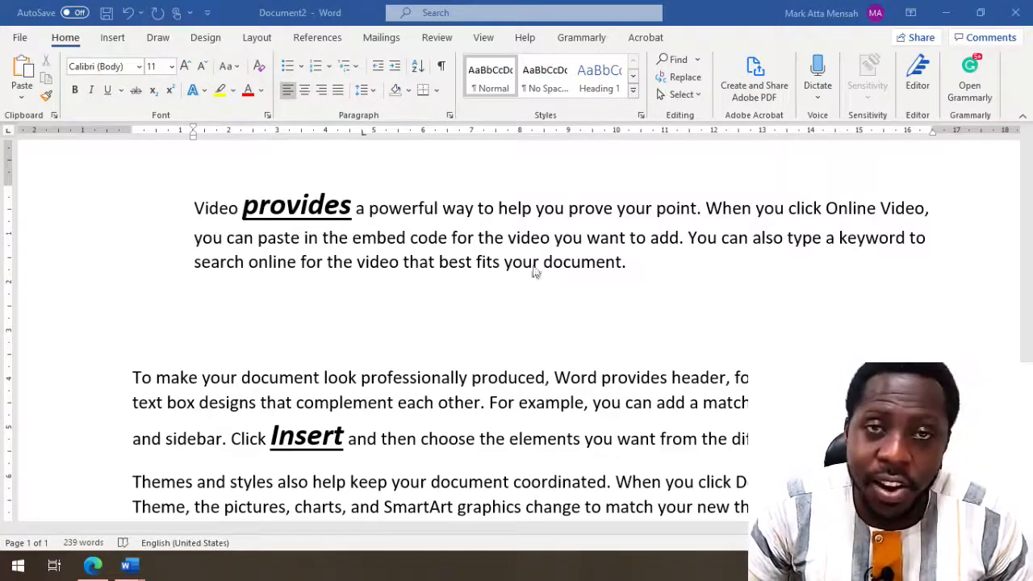
- Review both Paragraph dialog tabs without changes, then show the Styles list with Normal, Heading 1 and Title
left_click(450, 116)
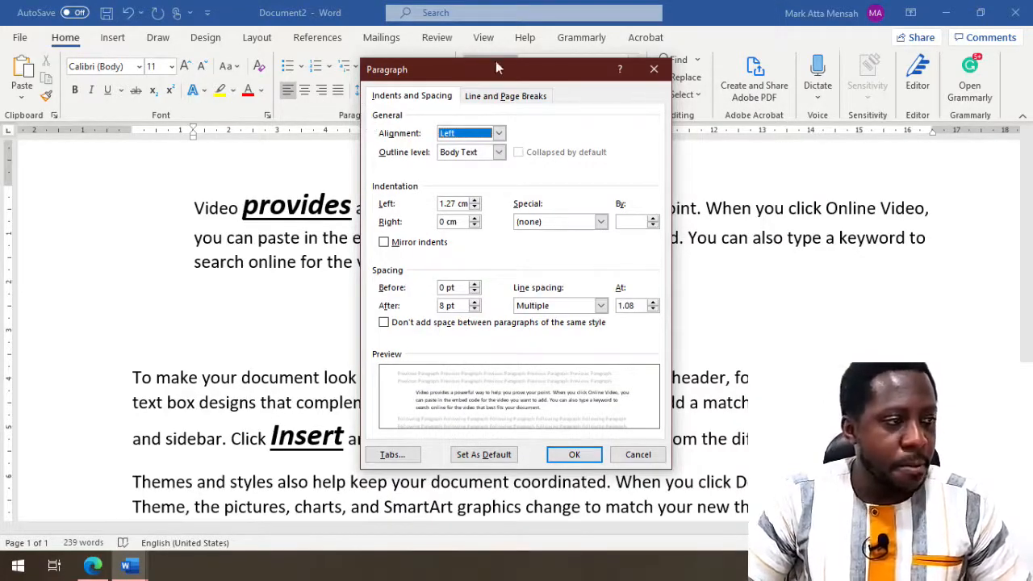
left_click_drag(497, 69, 755, 111)
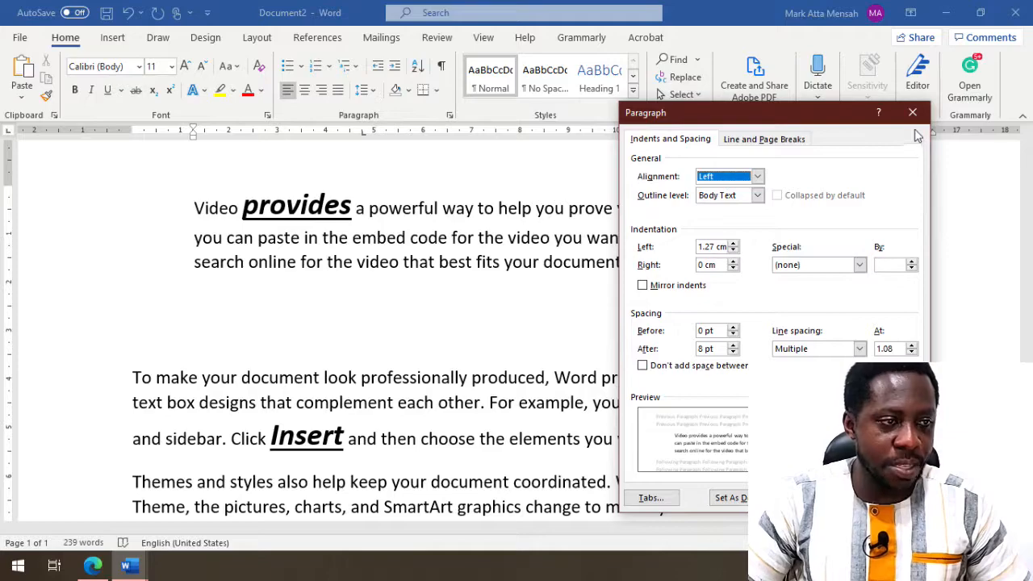
left_click(759, 139)
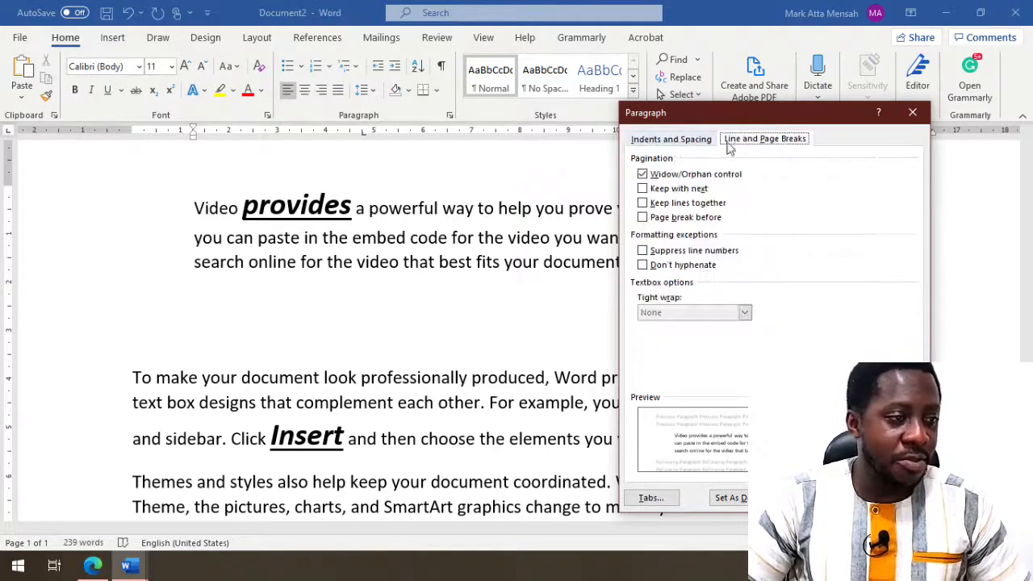
left_click(676, 142)
left_click(913, 114)
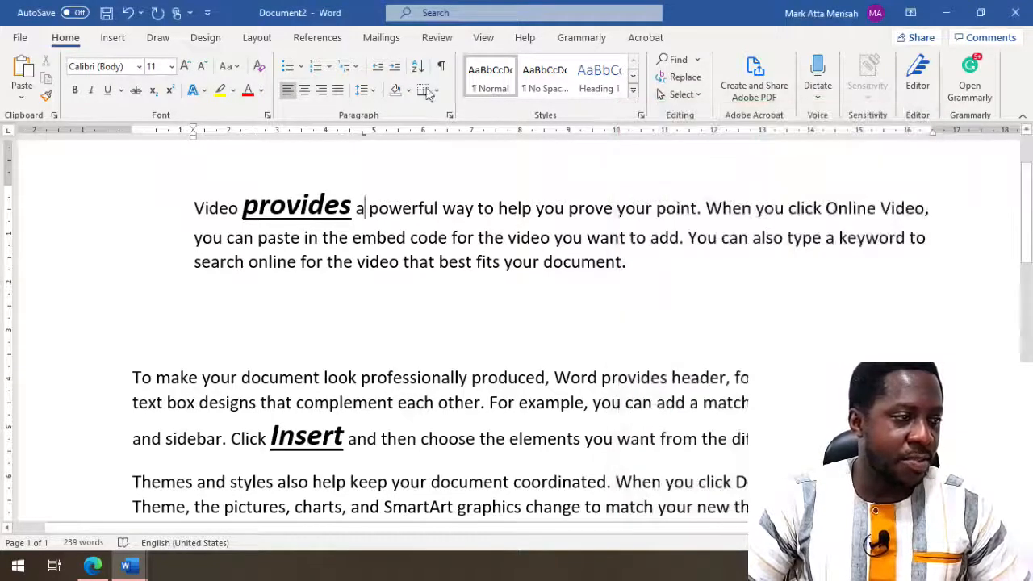
left_click(642, 115)
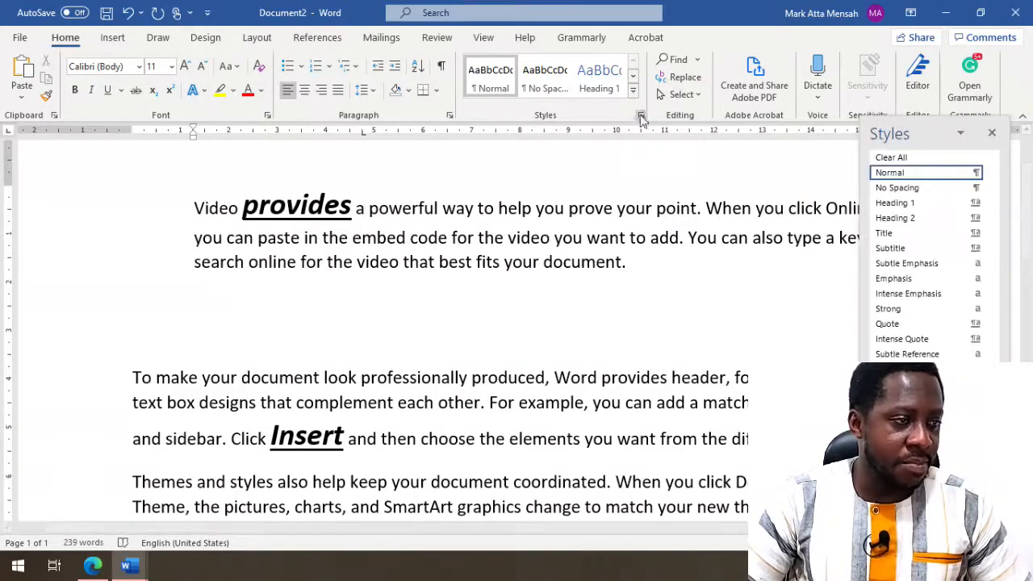
- Close the Styles pane, look over the Font dialog's Advanced tab without changes, and go to Insert
left_click(992, 133)
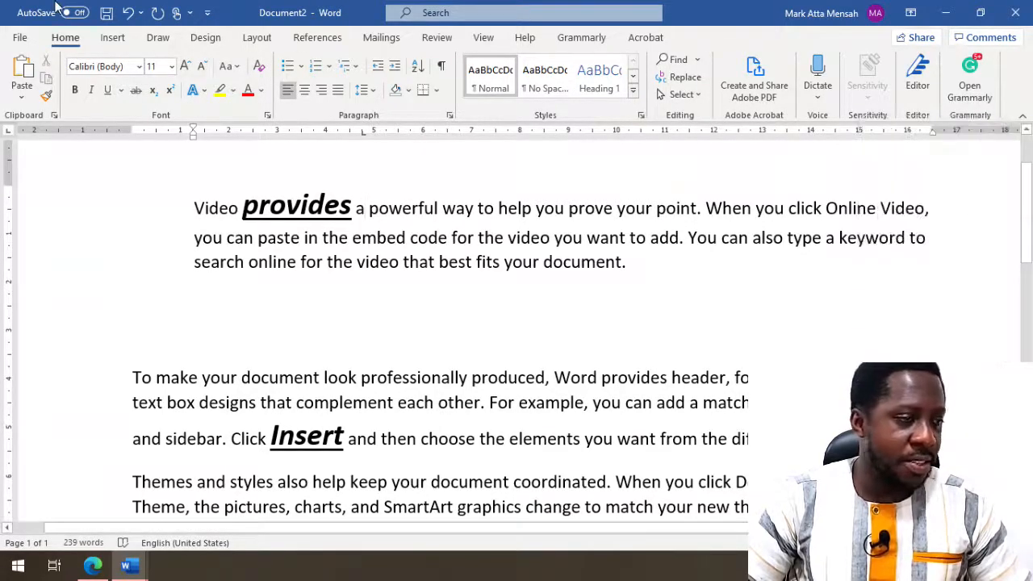
left_click(268, 115)
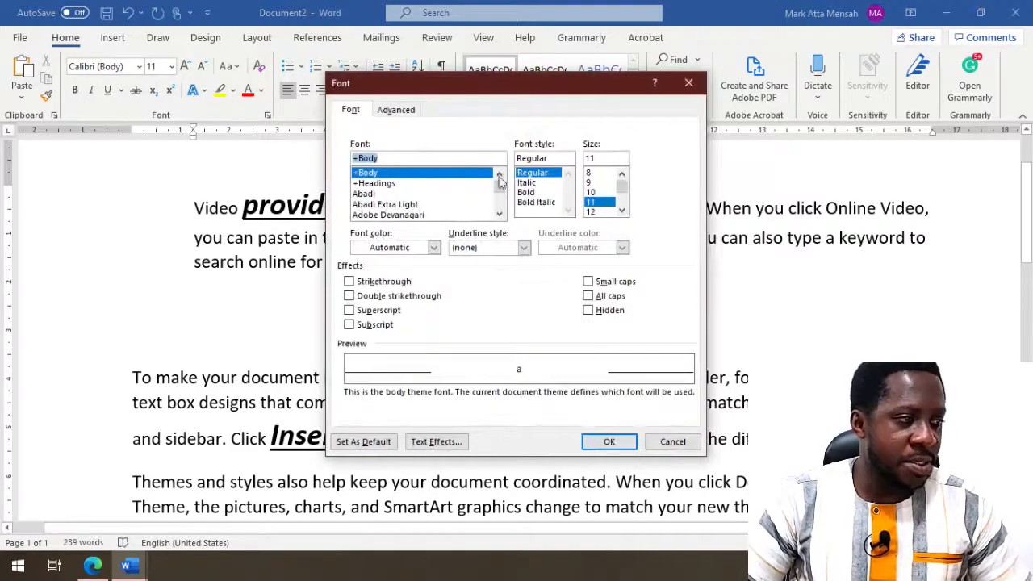
left_click(398, 110)
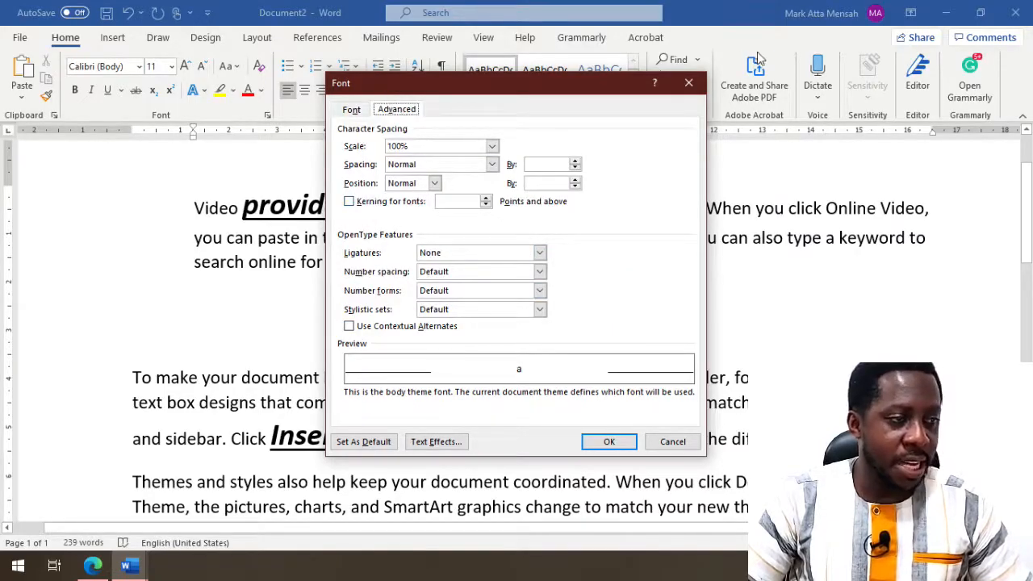
left_click(689, 83)
left_click(113, 38)
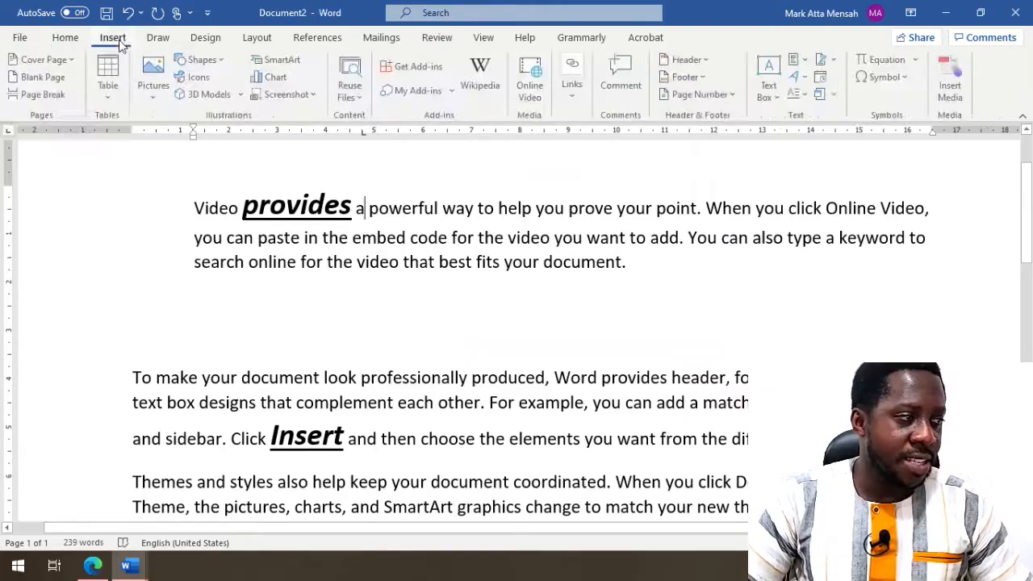
left_click(212, 39)
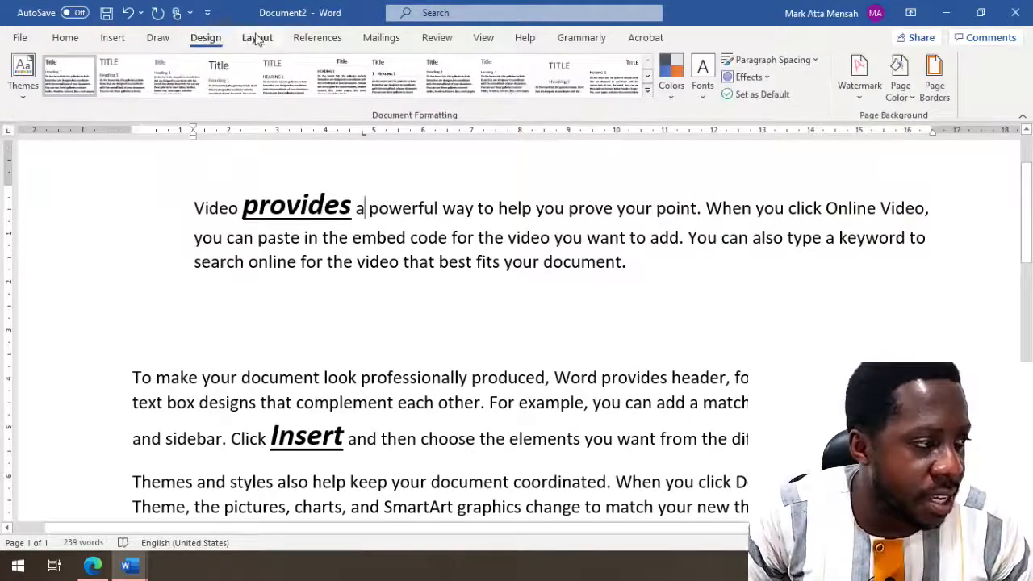
left_click(256, 38)
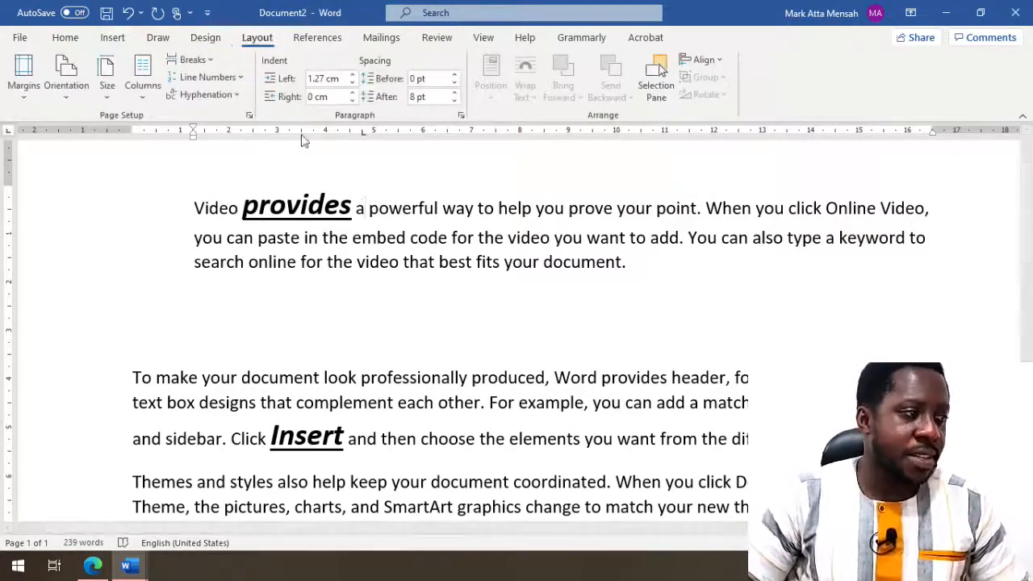
left_click(249, 117)
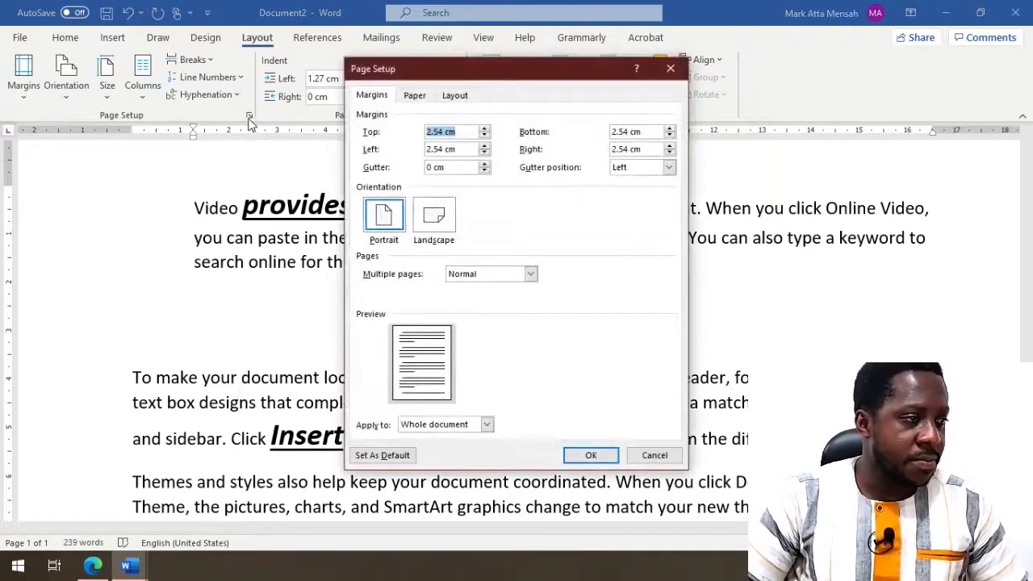
left_click(671, 68)
left_click(461, 116)
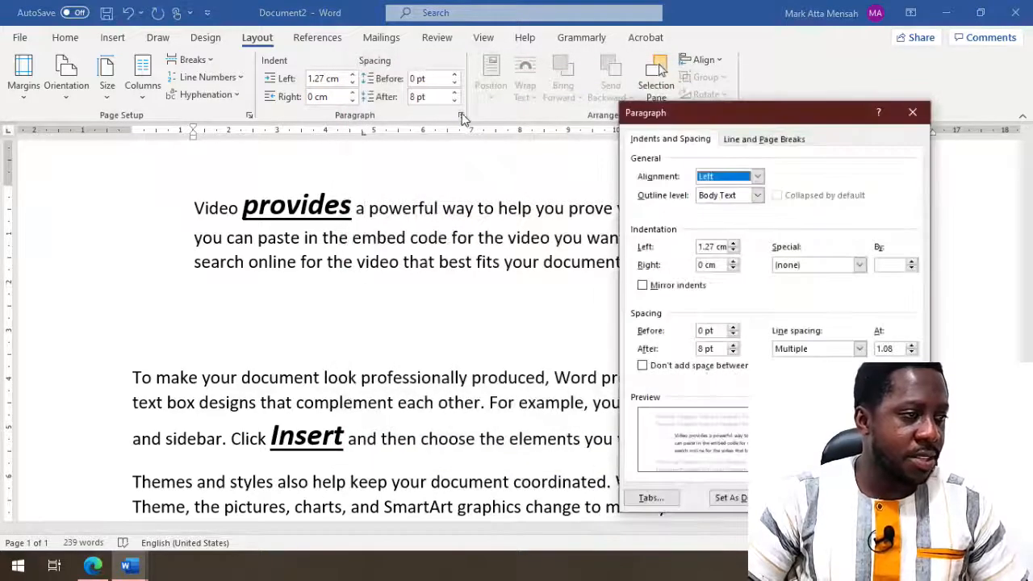
left_click(913, 113)
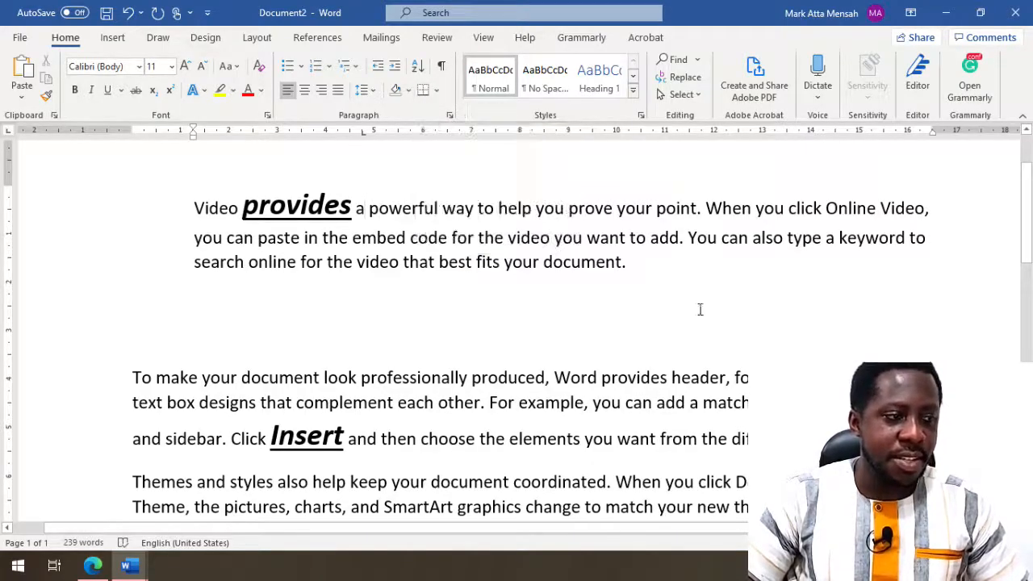
- Select the entire first paragraph and bring up the Borders and Shading settings from the Borders dropdown
left_click_drag(626, 261, 196, 212)
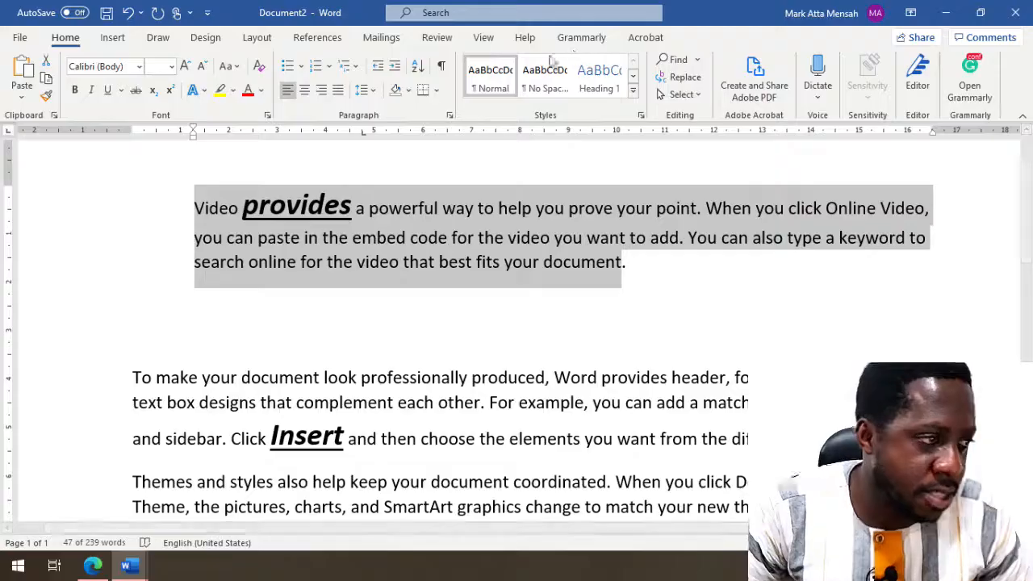
left_click(437, 90)
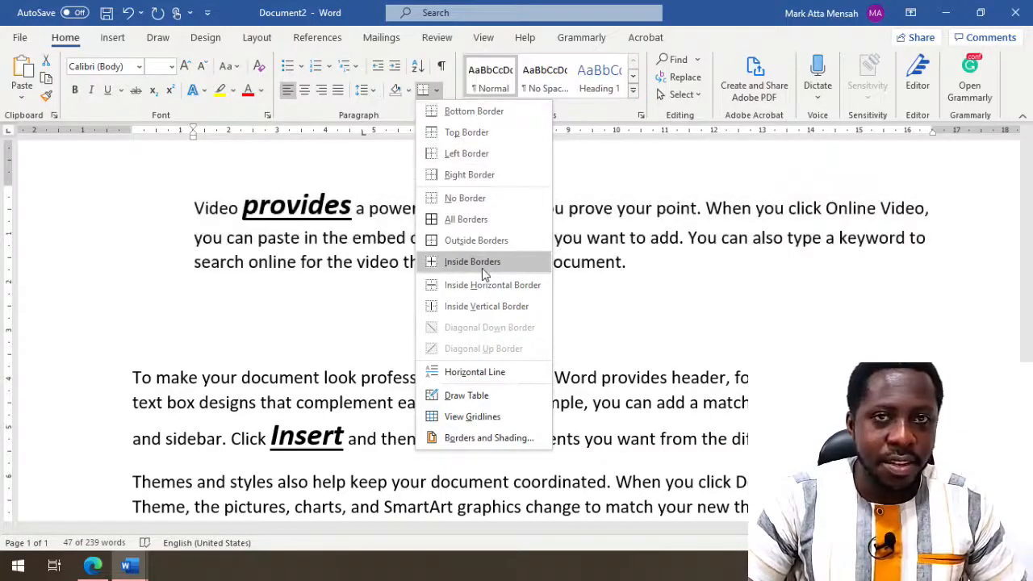
left_click(494, 440)
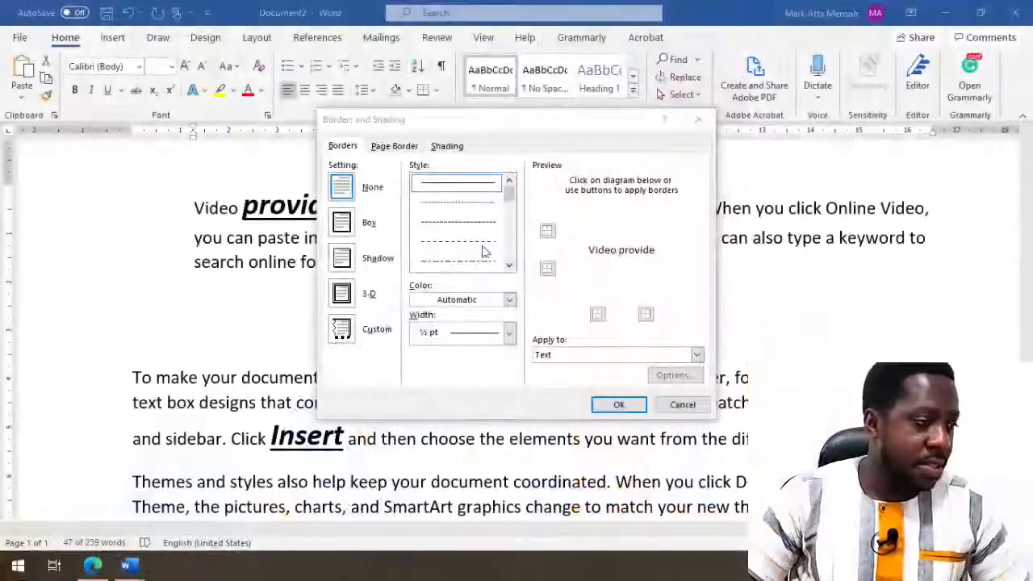
- Apply a 3 pt Box border to the whole paragraph and confirm it
left_click(347, 231)
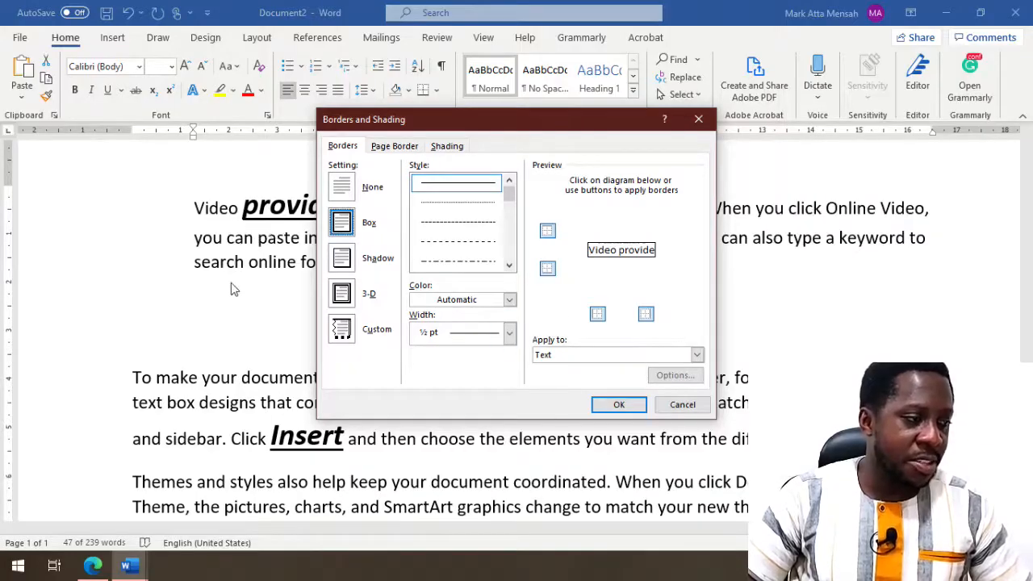
left_click(574, 356)
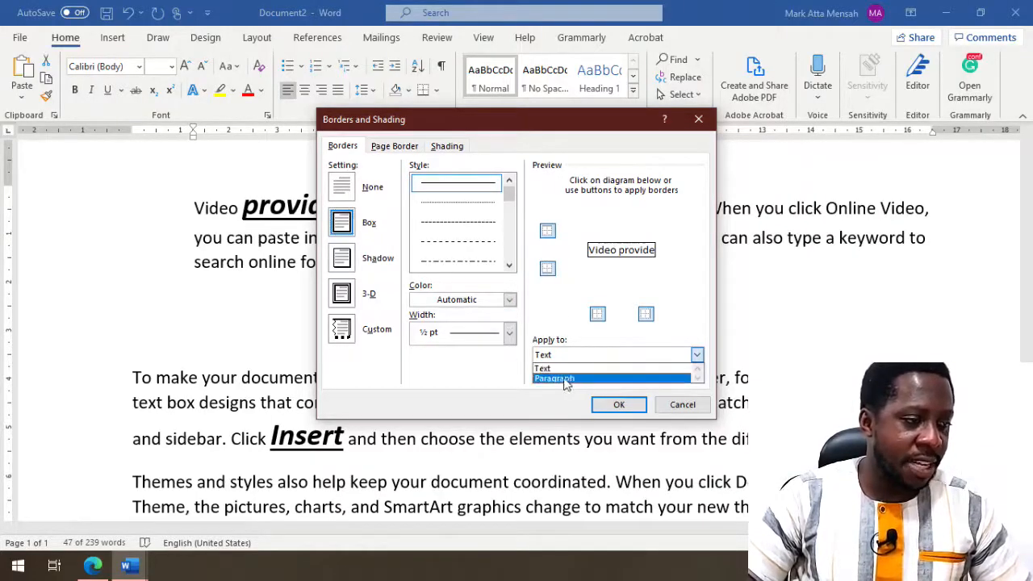
left_click(568, 379)
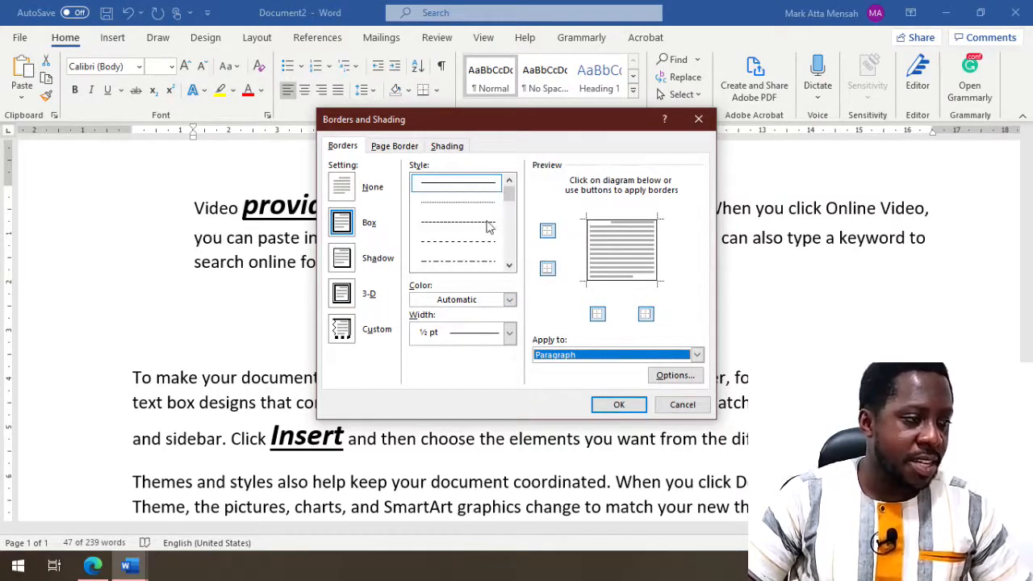
scroll(510, 202, "down", 5)
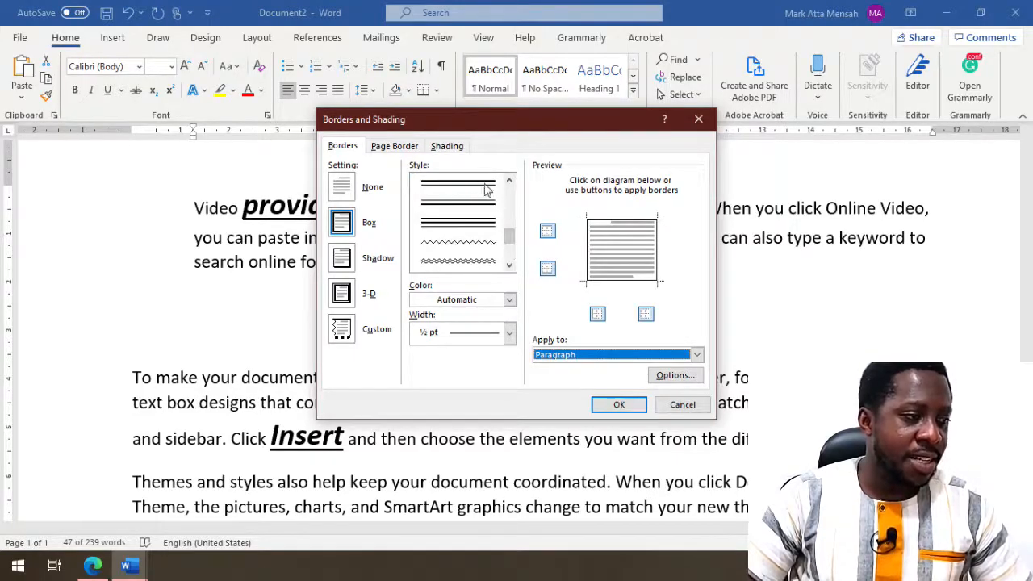
left_click(452, 336)
left_click(455, 481)
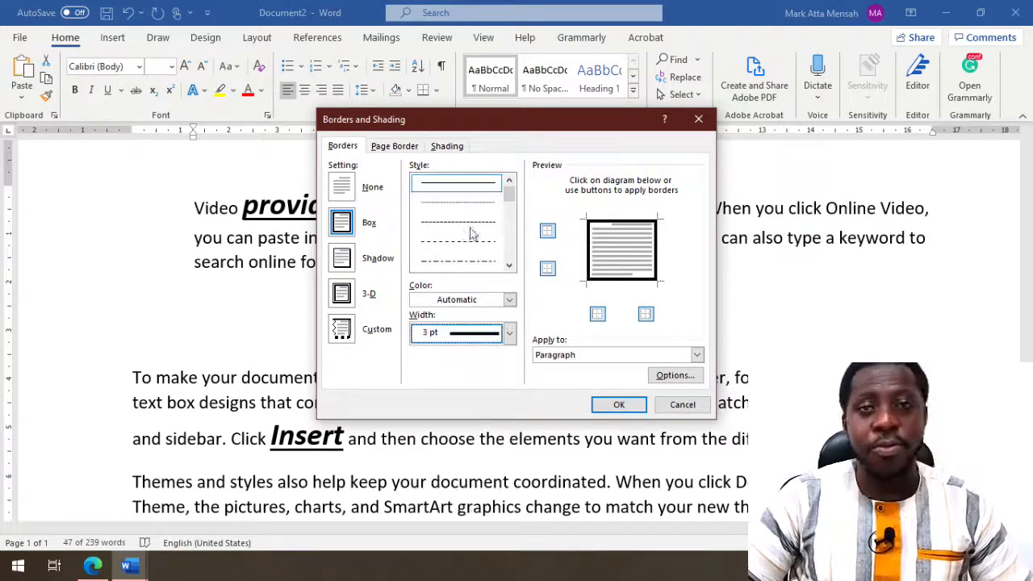
left_click(618, 405)
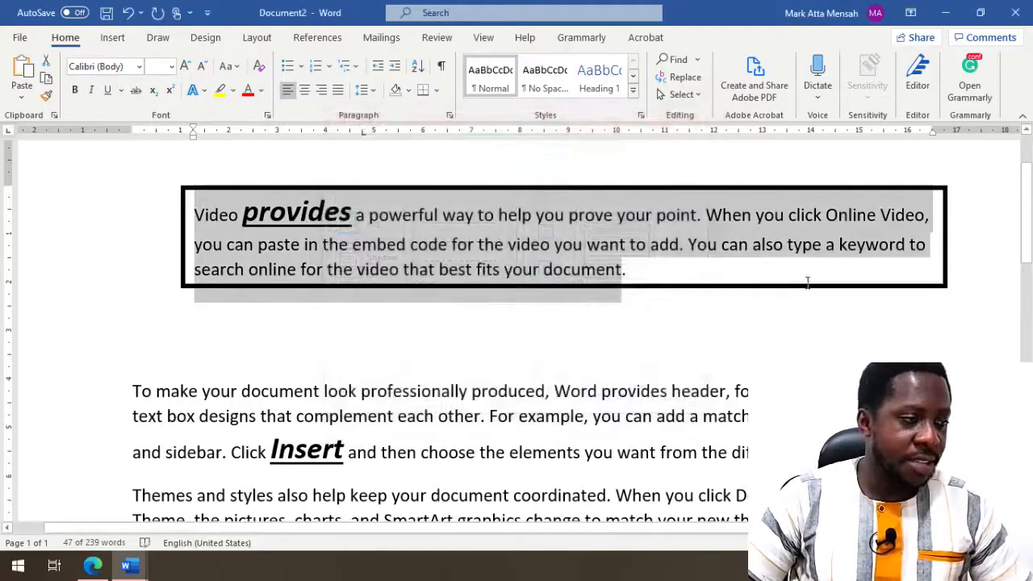
- Select the boxed first paragraph and center its text within the border
left_click(637, 299)
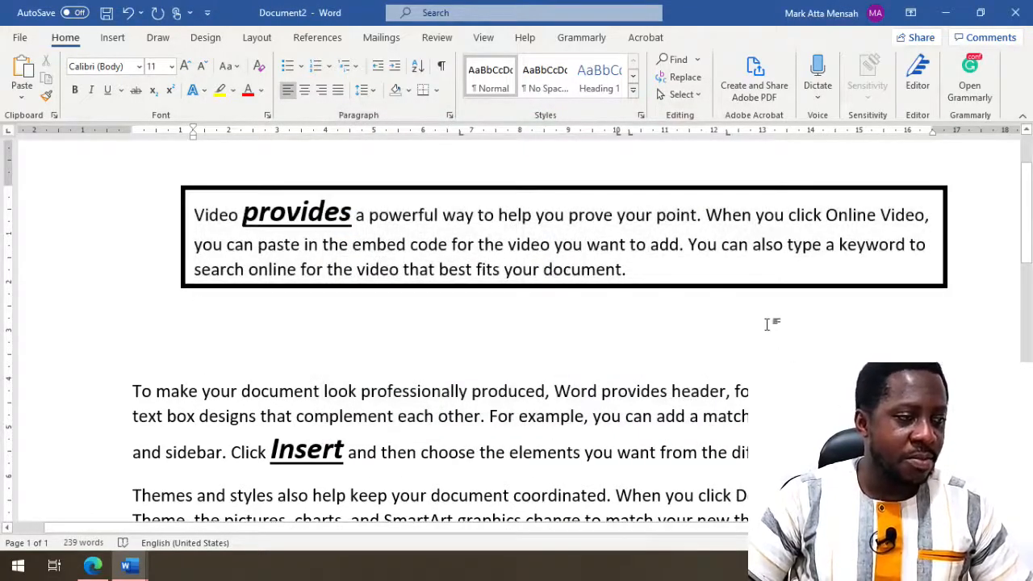
left_click_drag(653, 267, 184, 169)
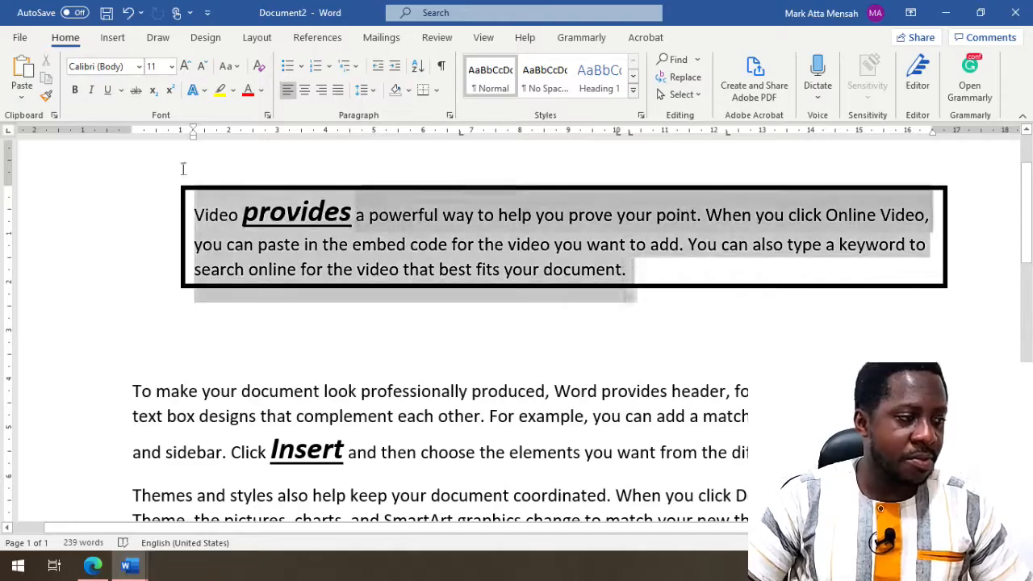
left_click(304, 89)
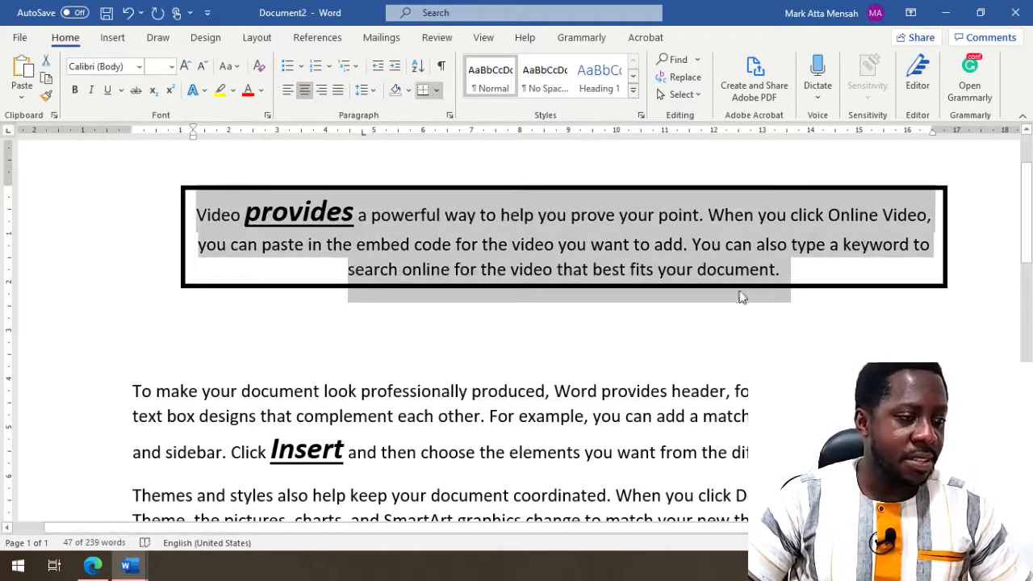
scroll(670, 351, "up", 2)
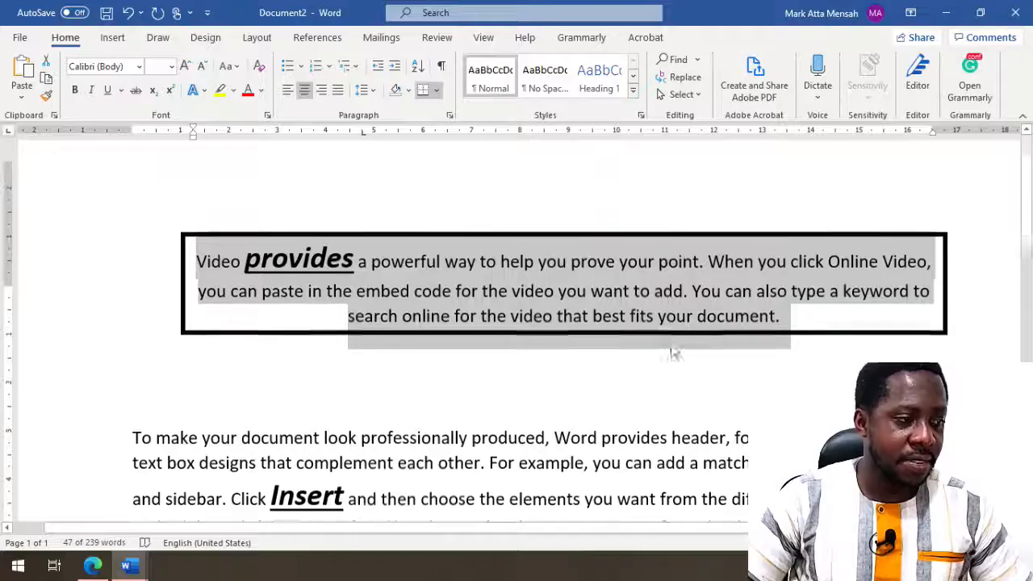
scroll(708, 365, "down", 2, "ctrl")
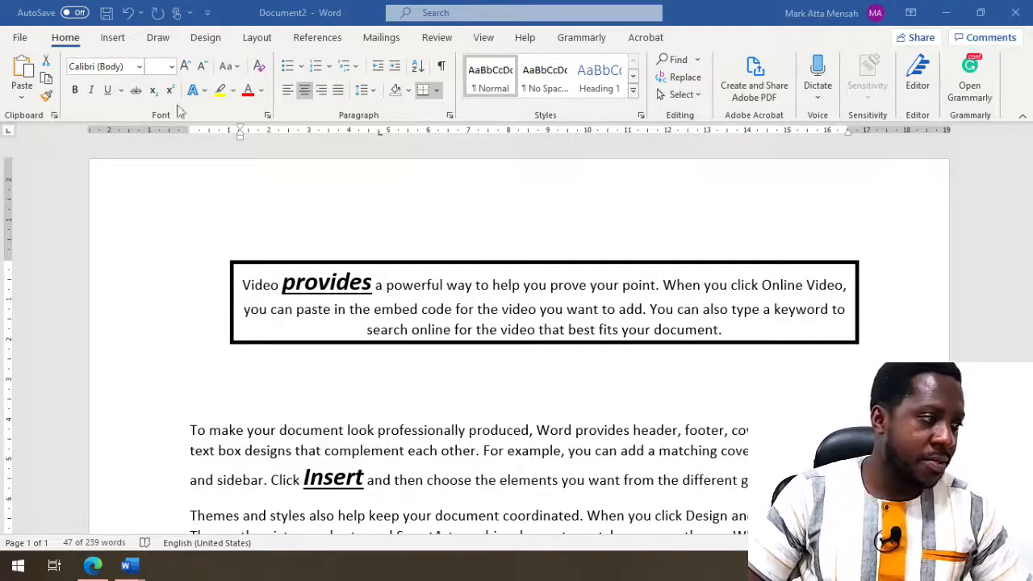
- Highlight the word 'provides' in yellow
left_click(454, 327)
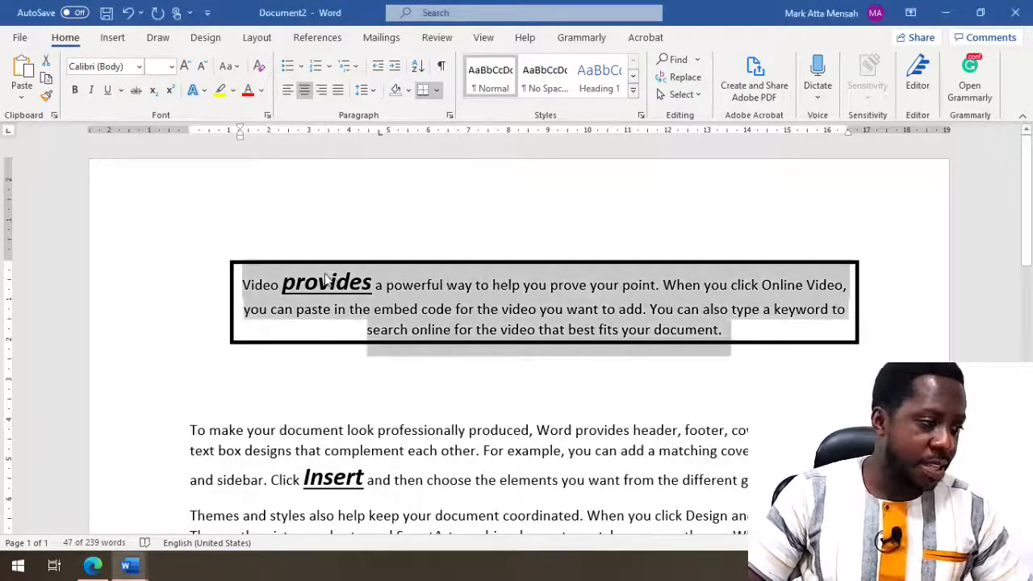
double_click(327, 281)
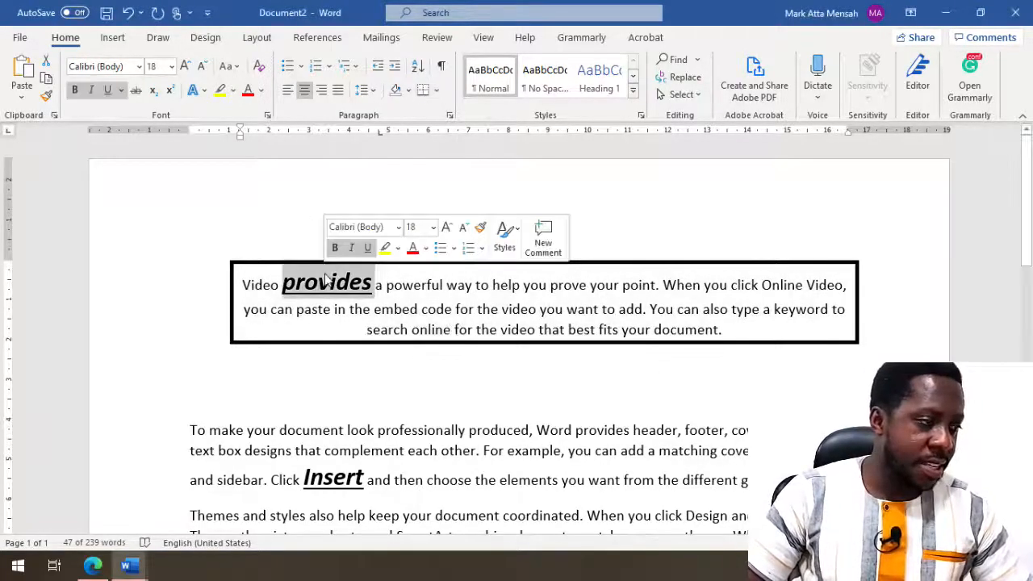
left_click(220, 90)
left_click(376, 292)
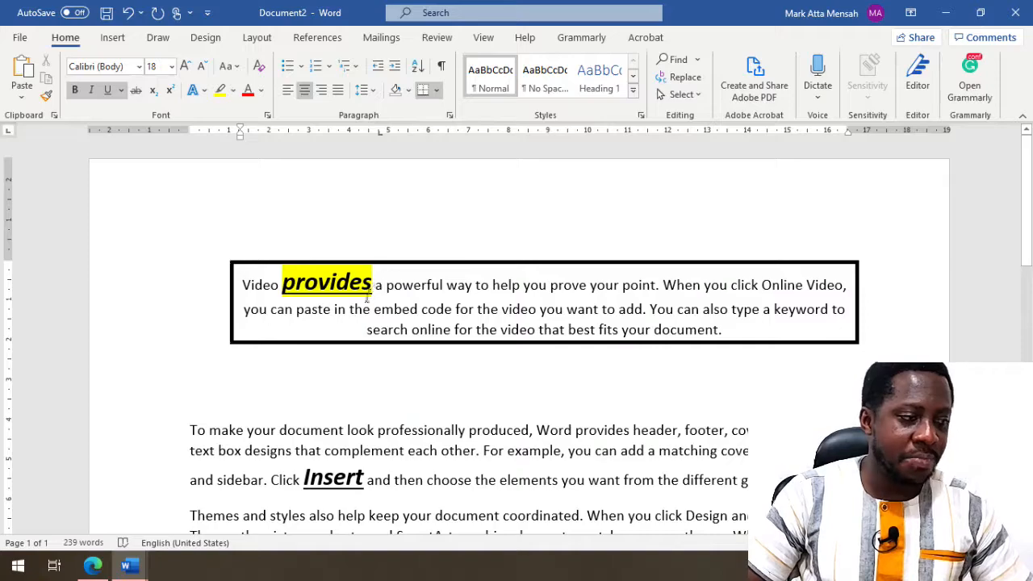
- Switch the highlight colour to dark blue and apply it to the word 'powerful'
left_click(231, 94)
left_click(246, 133)
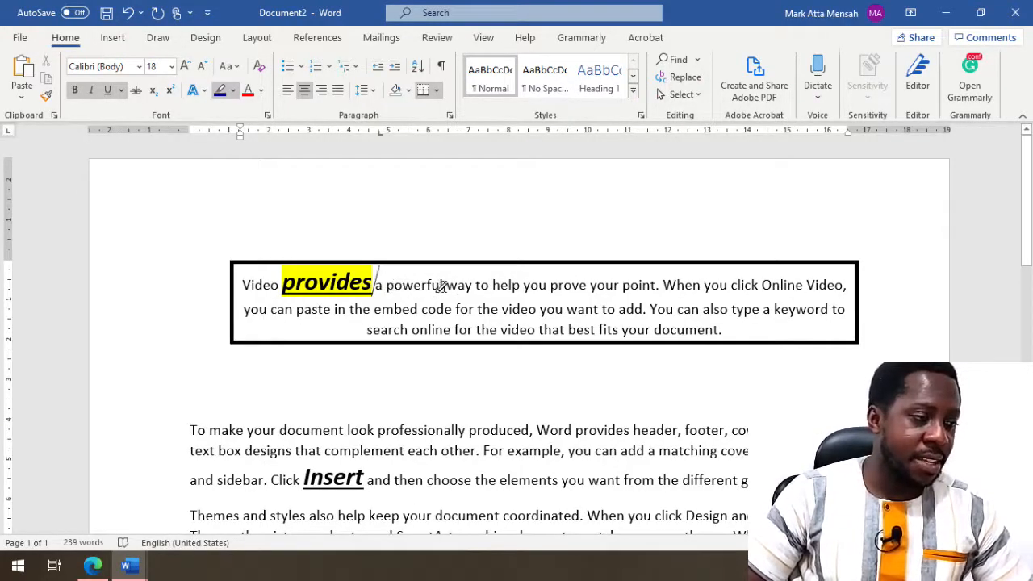
left_click_drag(443, 286, 386, 285)
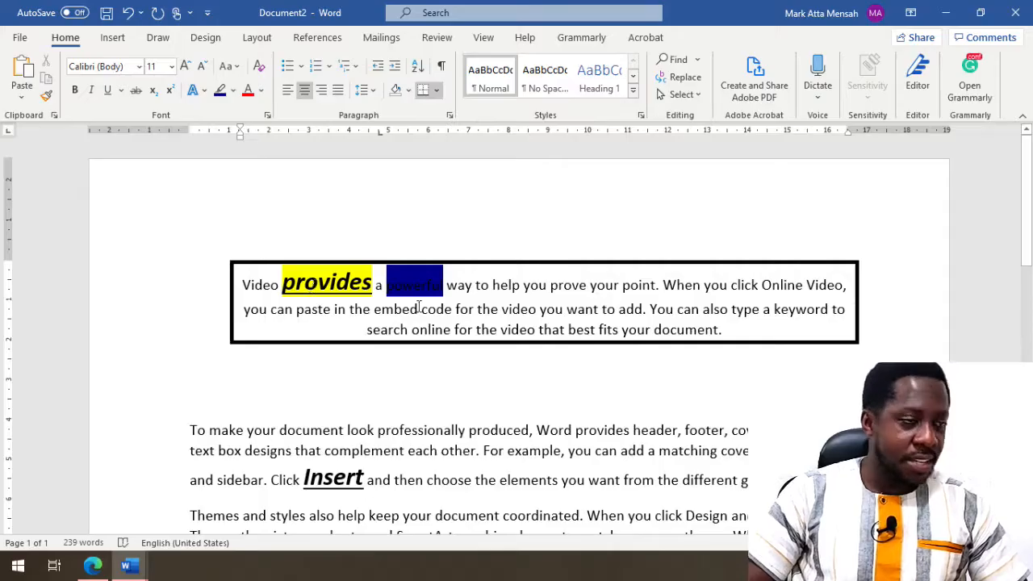
scroll(416, 295, "up", 3)
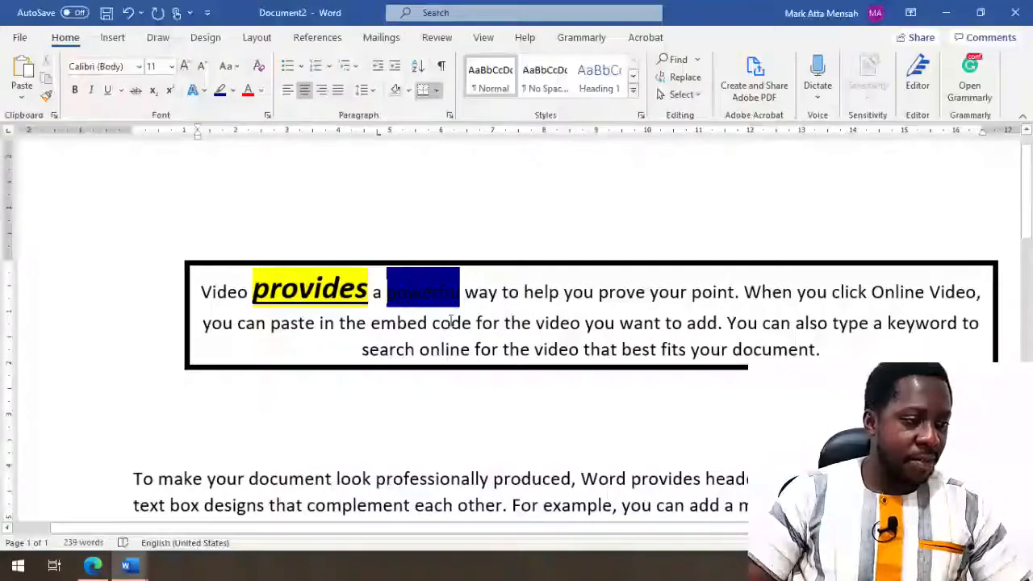
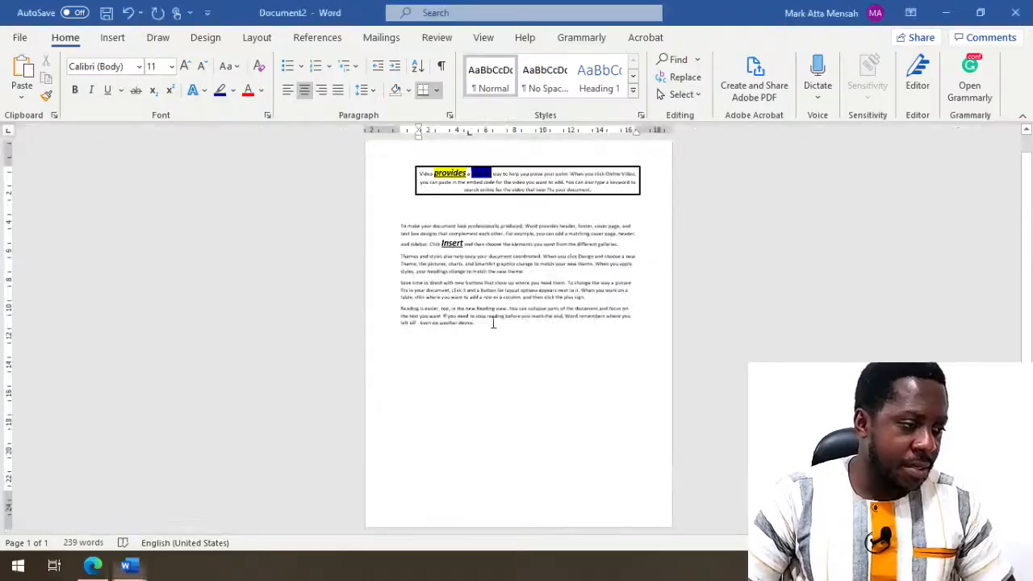
- Place the insertion point after the final Reading view paragraph
left_click(490, 329)
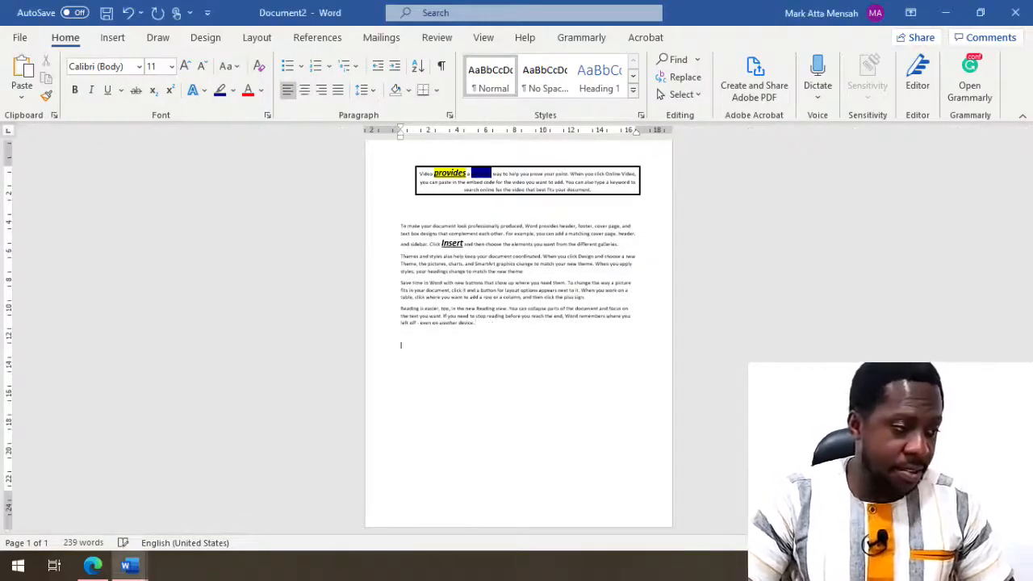
scroll(490, 329, "up", 8)
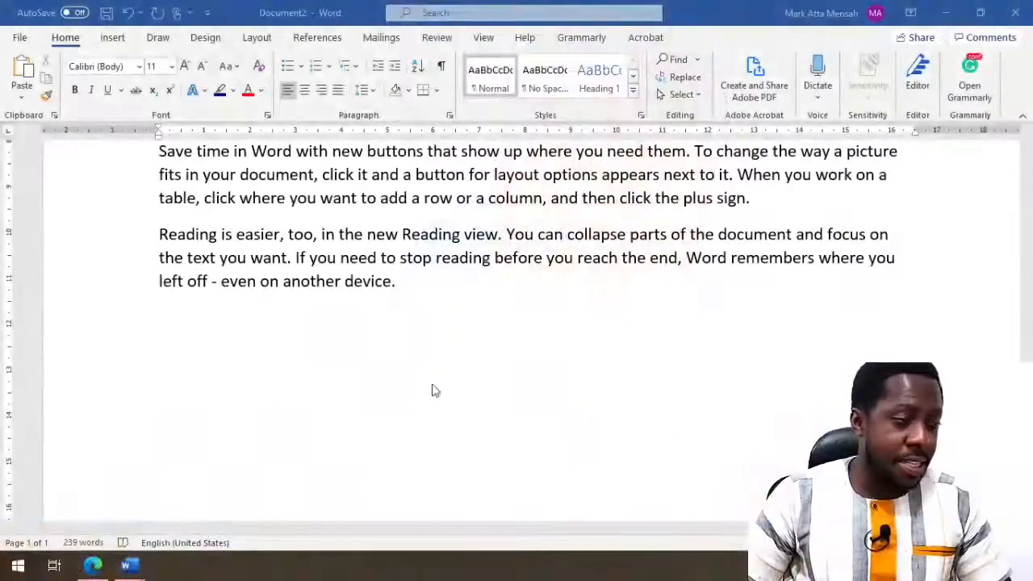
left_click(235, 415)
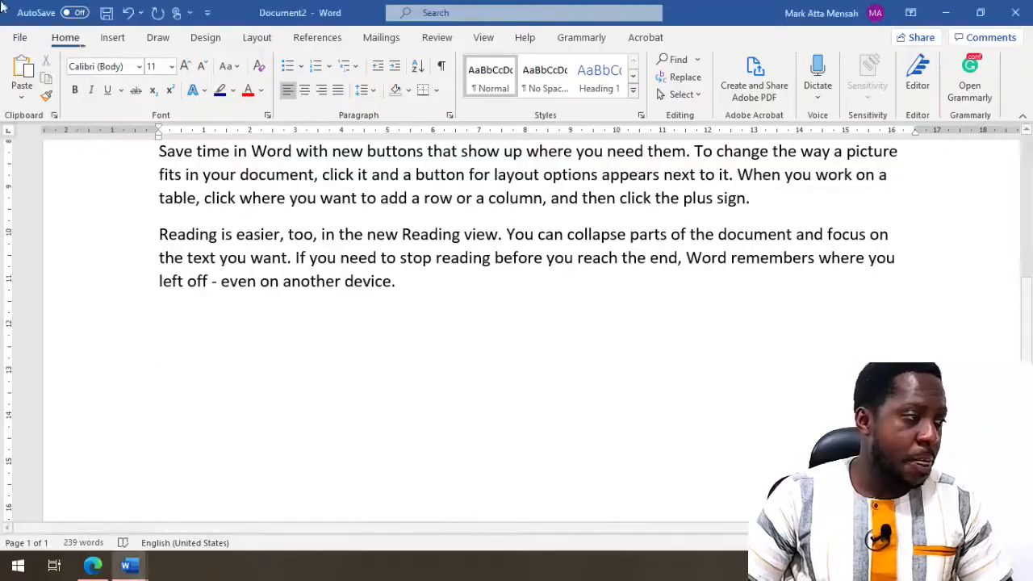
- Insert a table with 5 columns and 2 rows using the Insert Table dialog
left_click(112, 39)
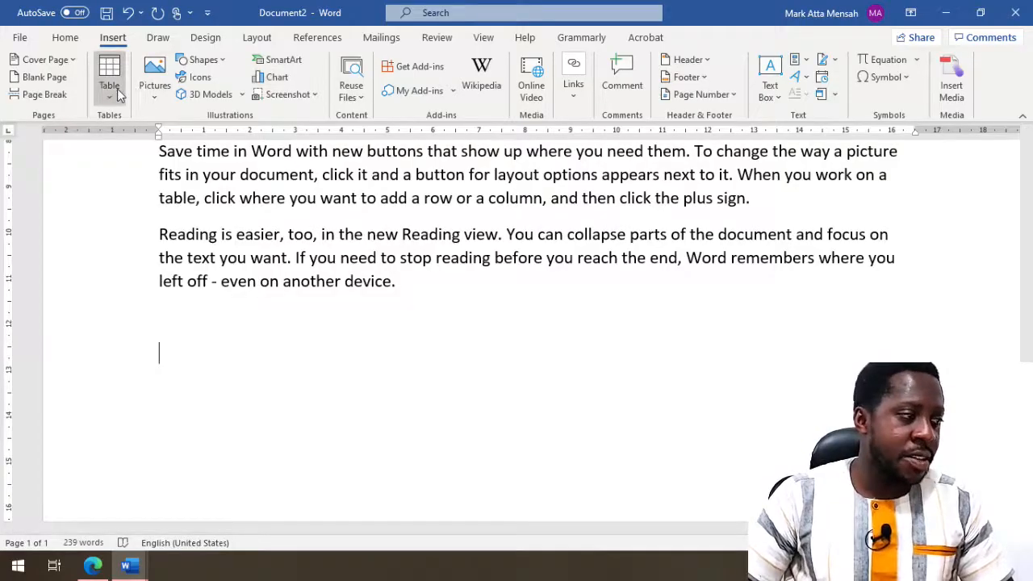
left_click(117, 90)
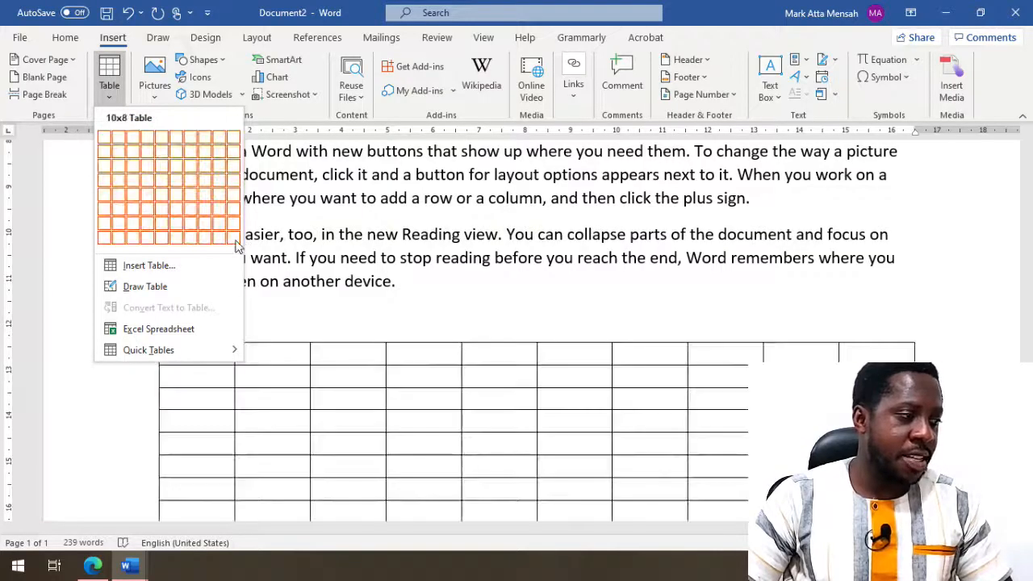
left_click(153, 266)
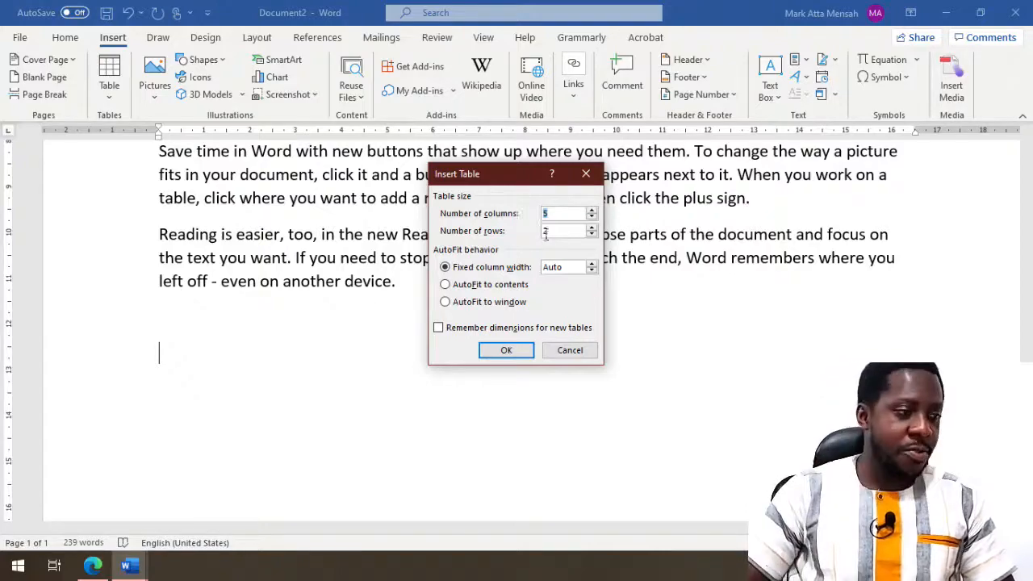
left_click(523, 351)
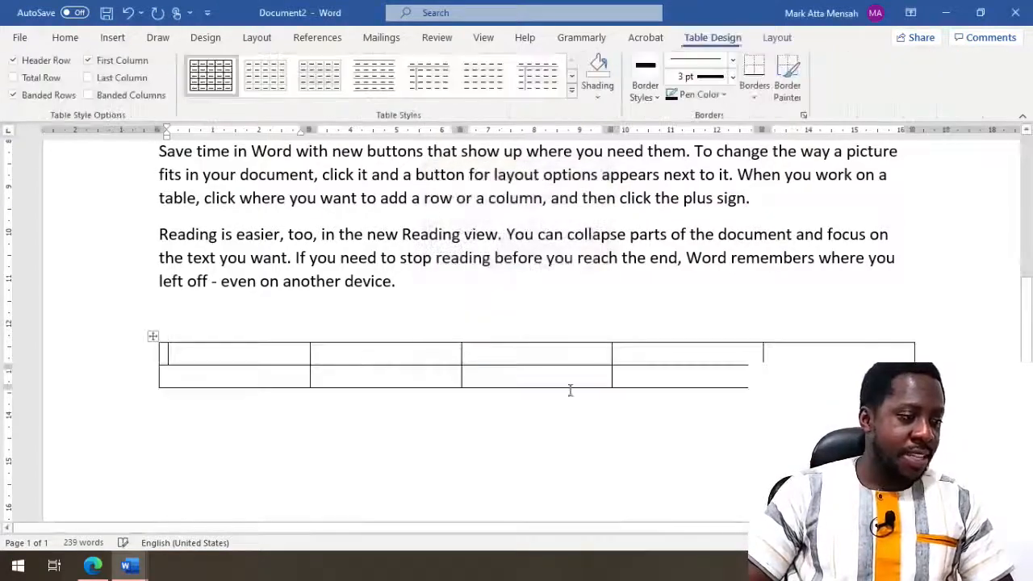
left_click(417, 376)
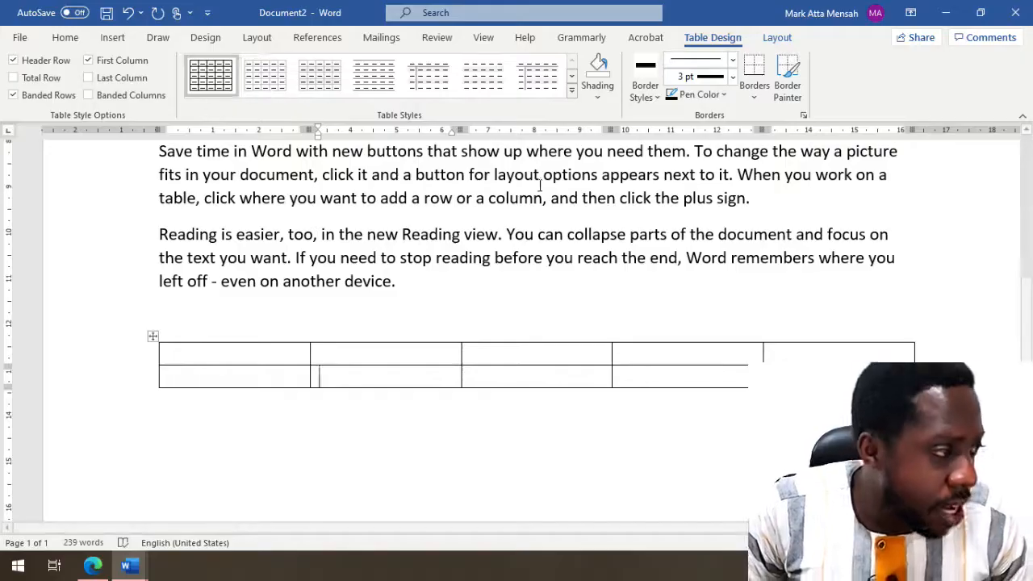
left_click(152, 336)
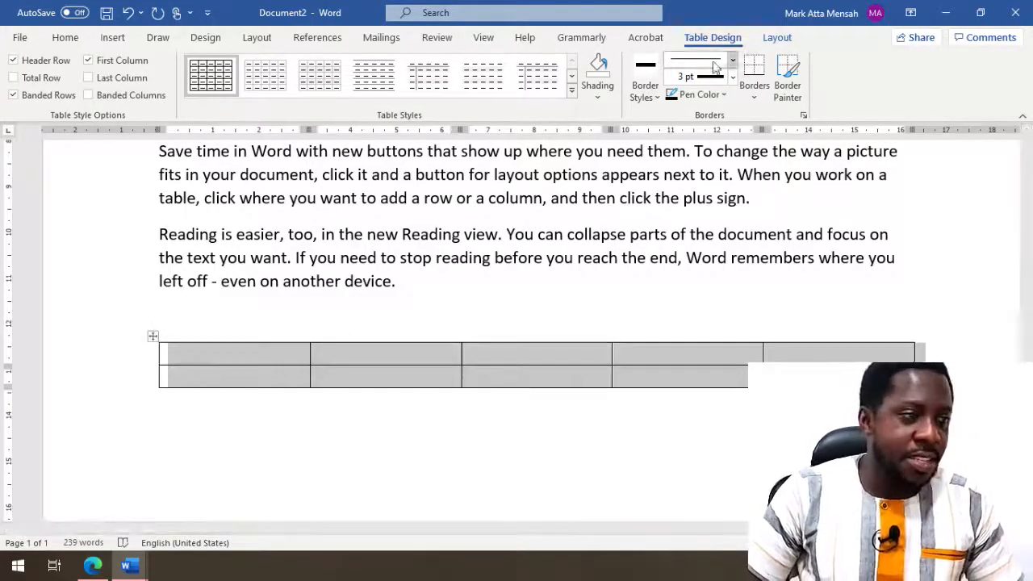
left_click(771, 38)
left_click(727, 38)
left_click(779, 38)
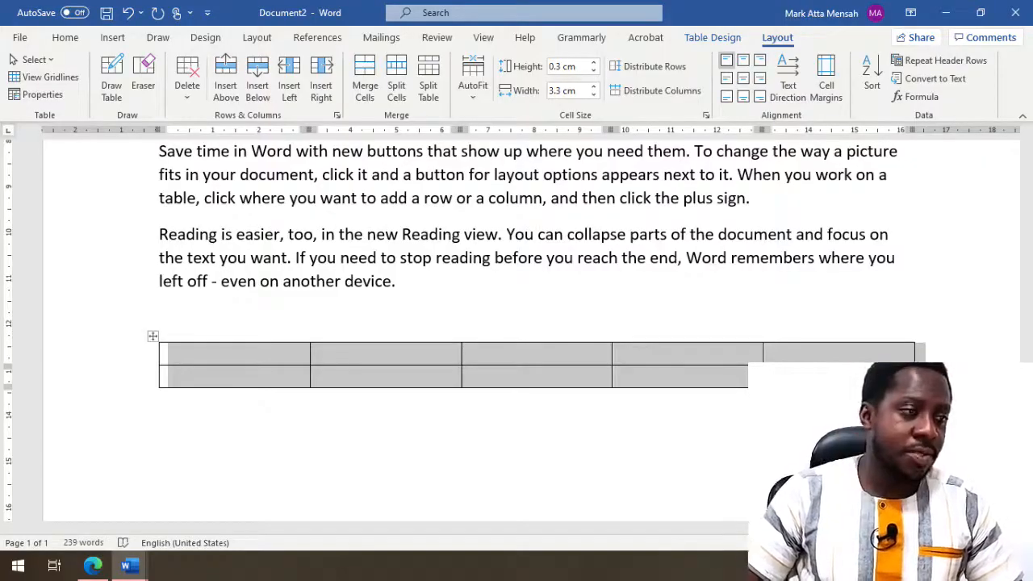
left_click(726, 39)
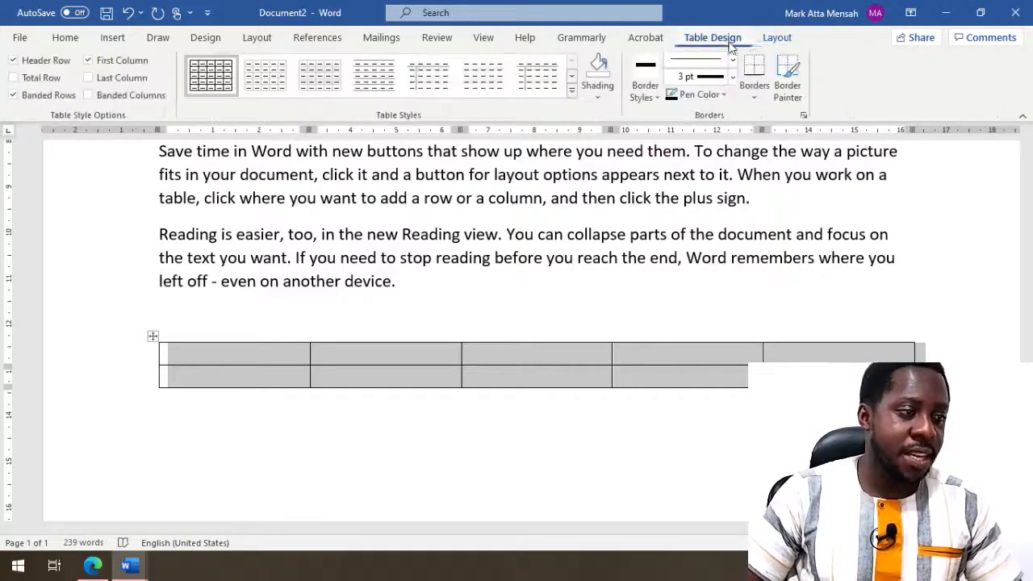
left_click(780, 39)
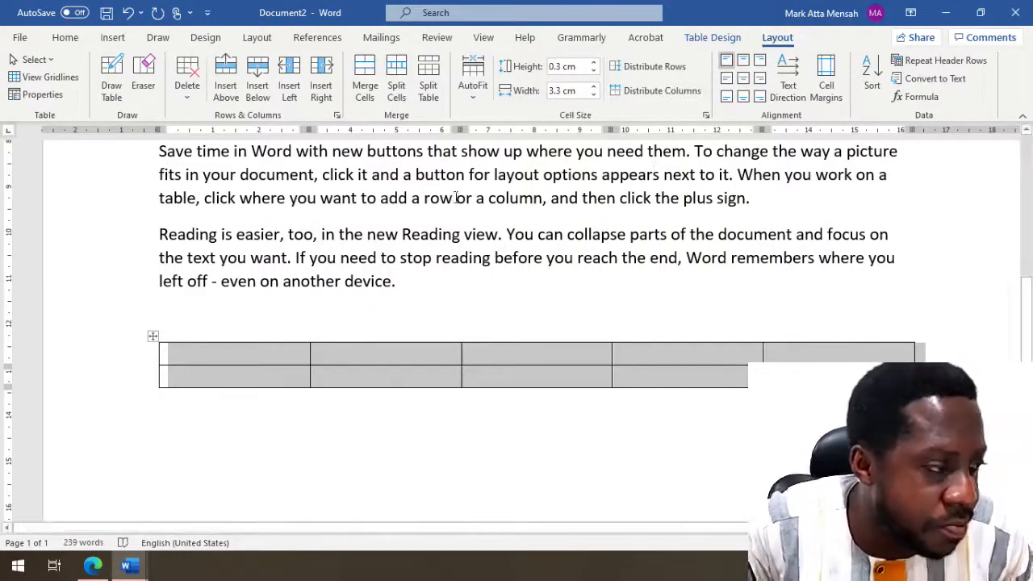
left_click(286, 198)
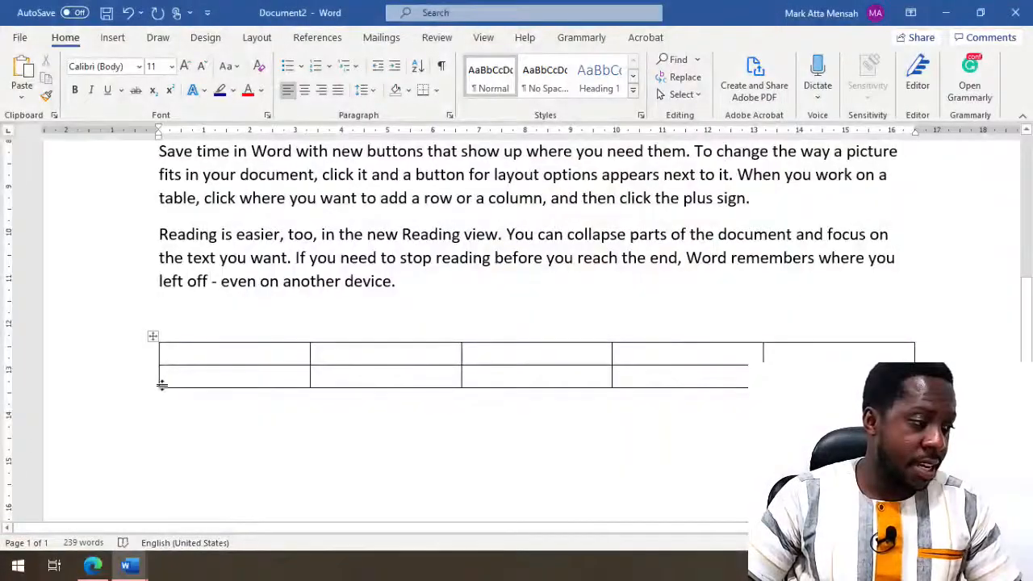
- Add a third row to the table, making it 5 columns by 3 rows
mouse_move(156, 394)
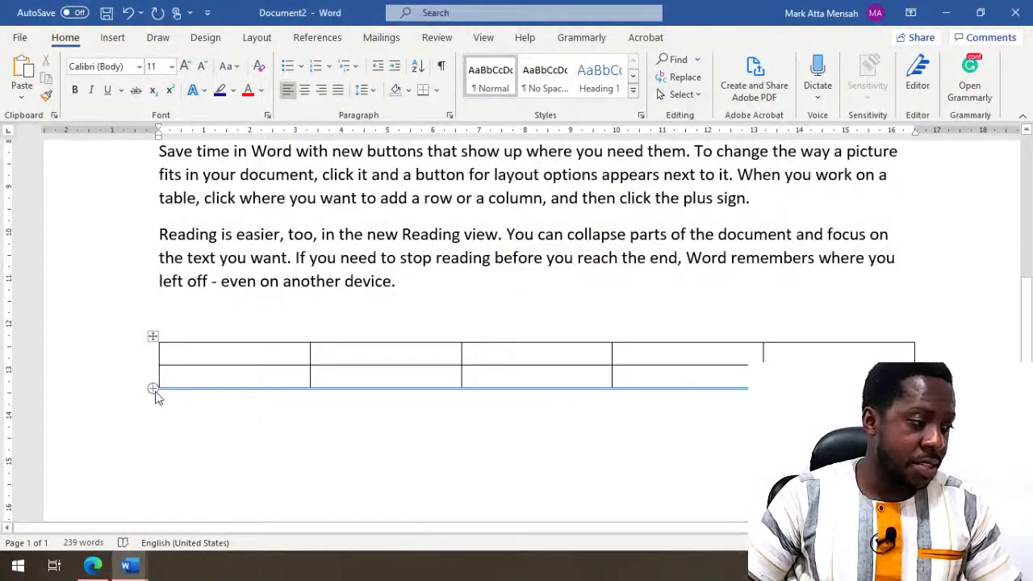
left_click(154, 389)
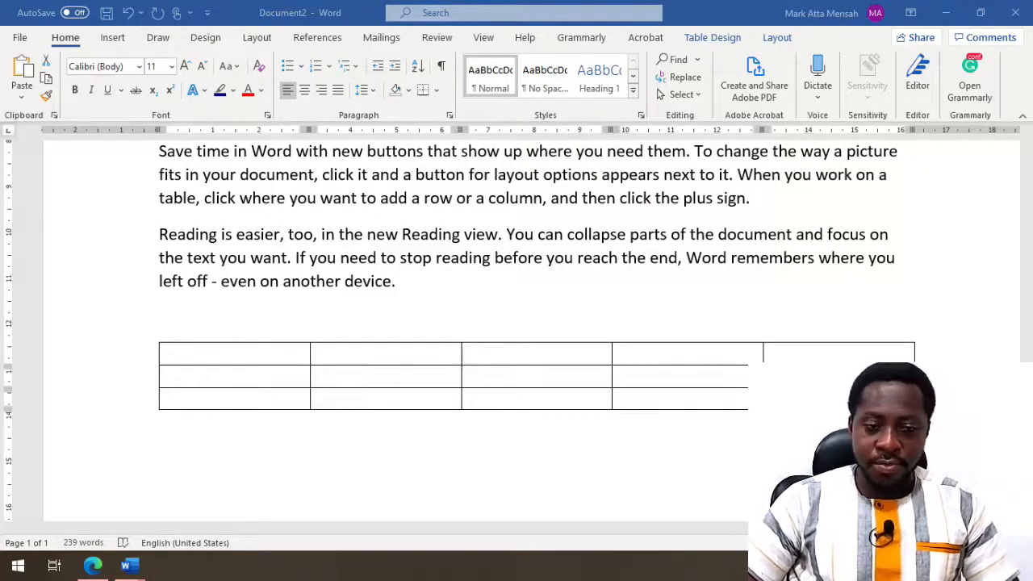
left_click(731, 42)
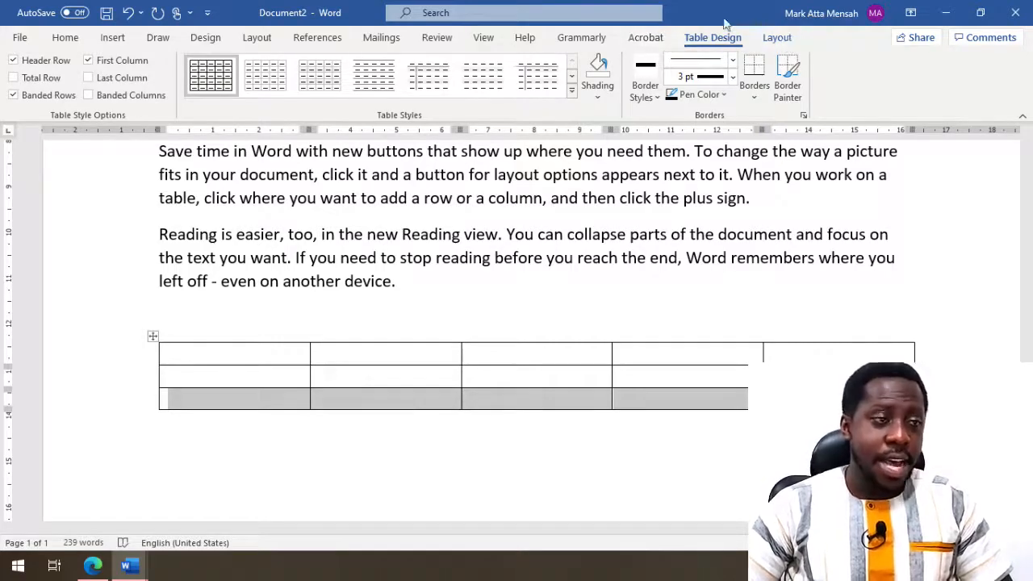
- Browse the table styles gallery, then close it and return the window to full screen
left_click(571, 94)
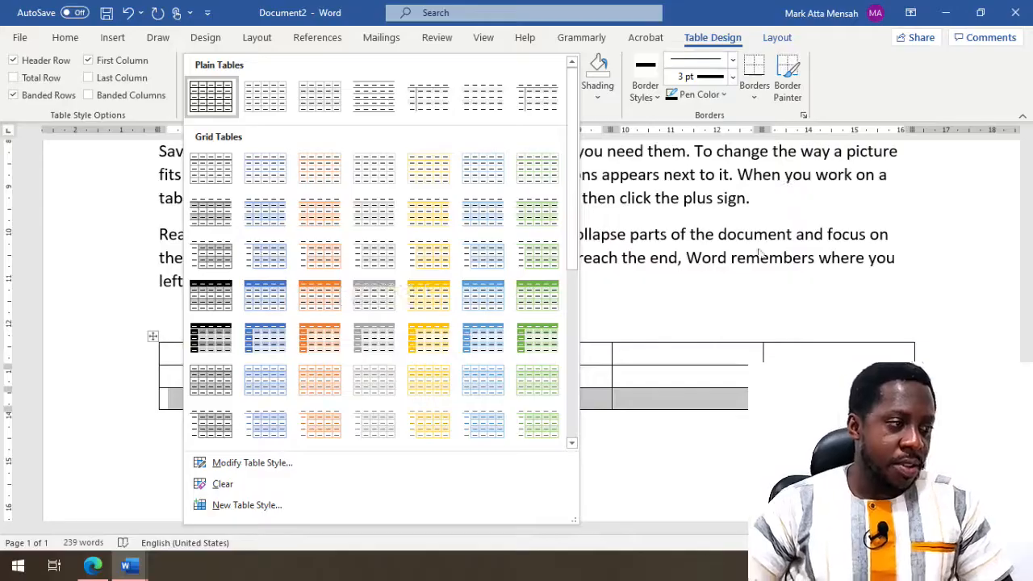
left_click(662, 420)
left_click(252, 256)
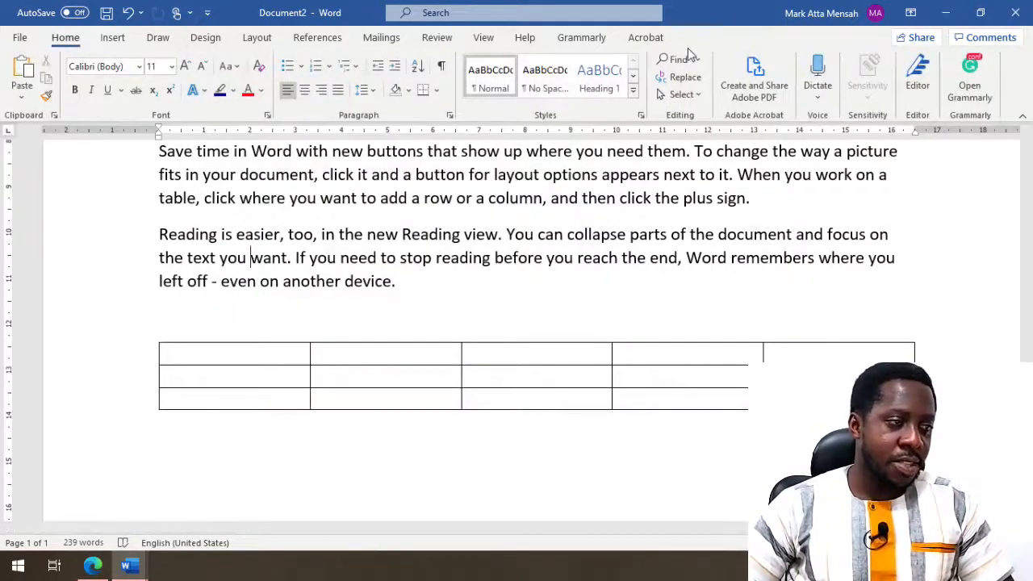
left_click_drag(687, 39, 691, 37)
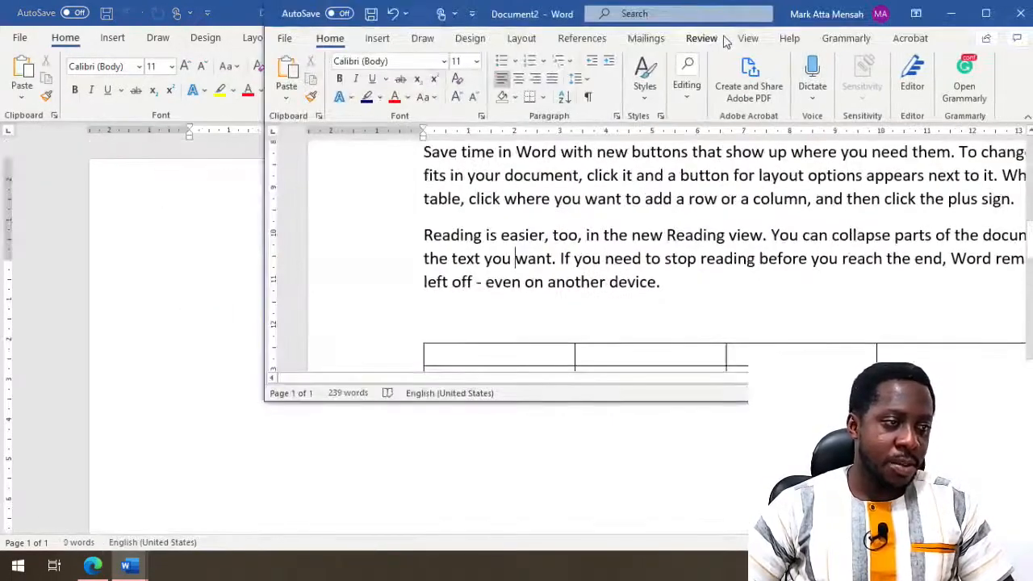
left_click(985, 13)
- Select the whole table and apply the blue Grid Table 4 style with dark blue header
left_click(153, 337)
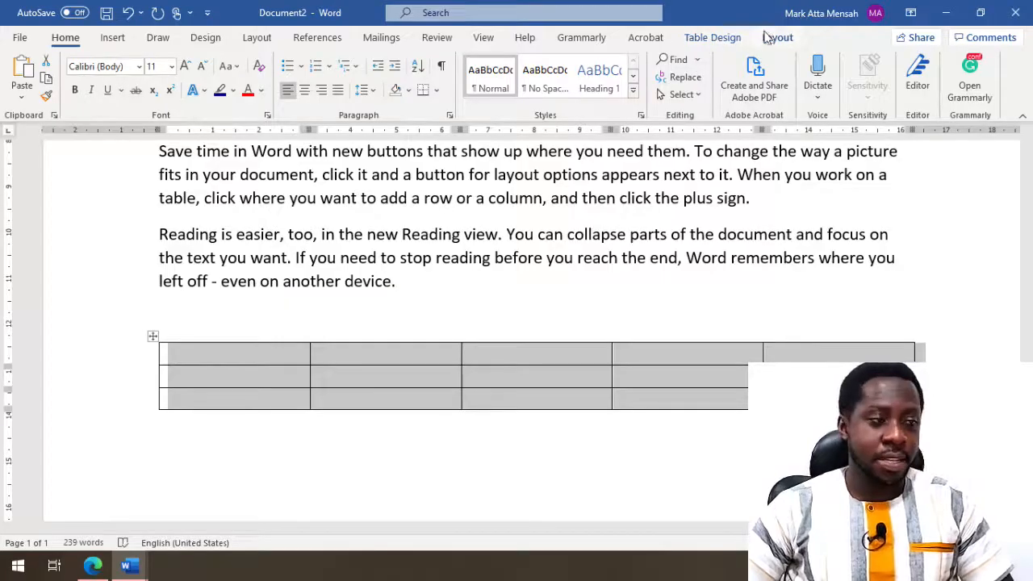
left_click(702, 39)
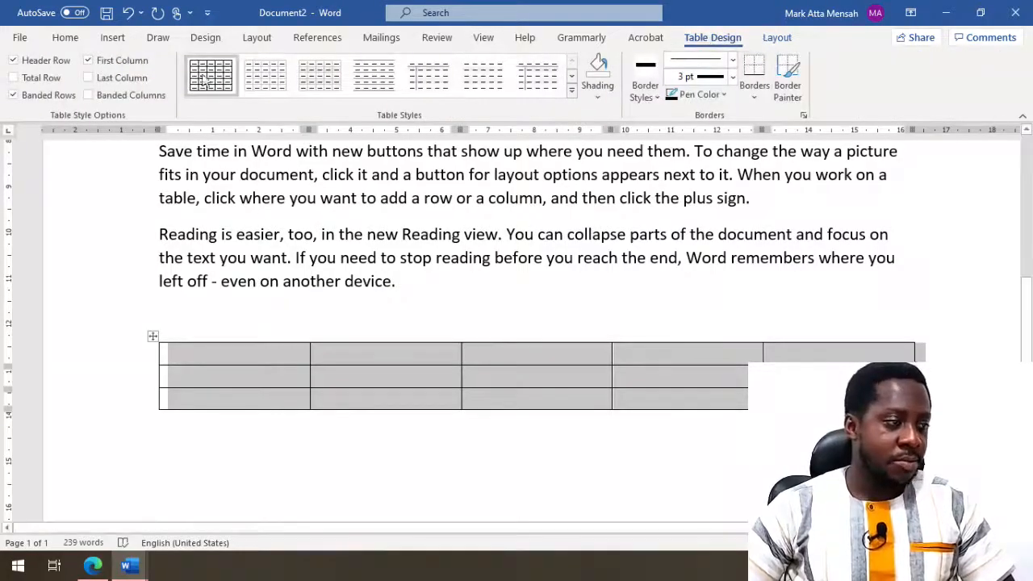
left_click(568, 94)
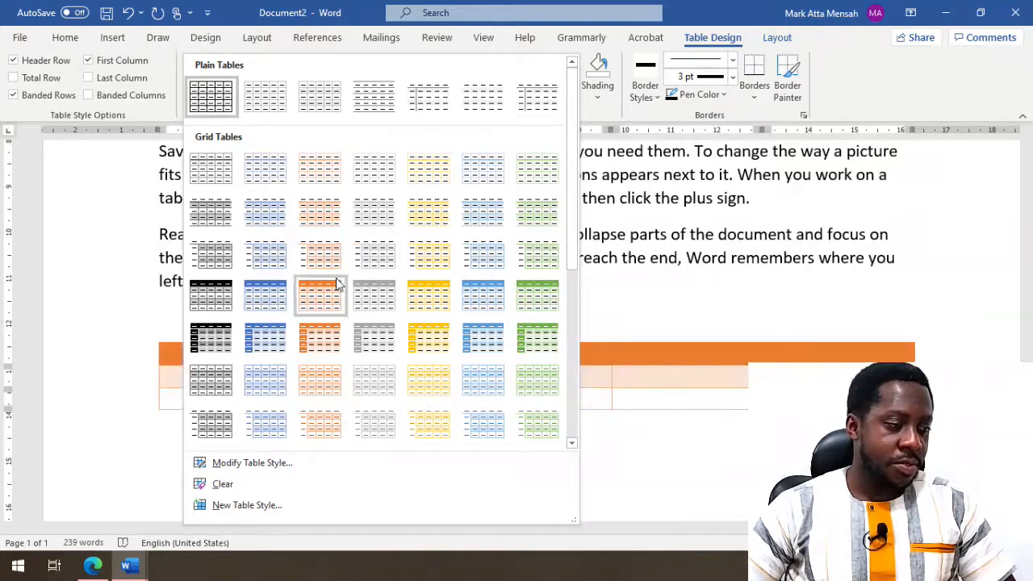
left_click(271, 299)
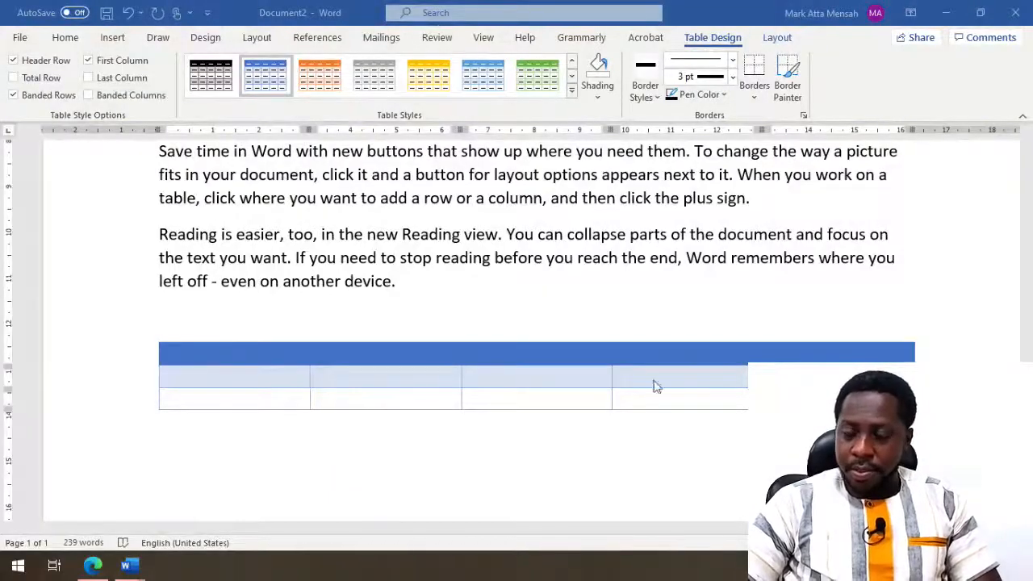
left_click(113, 37)
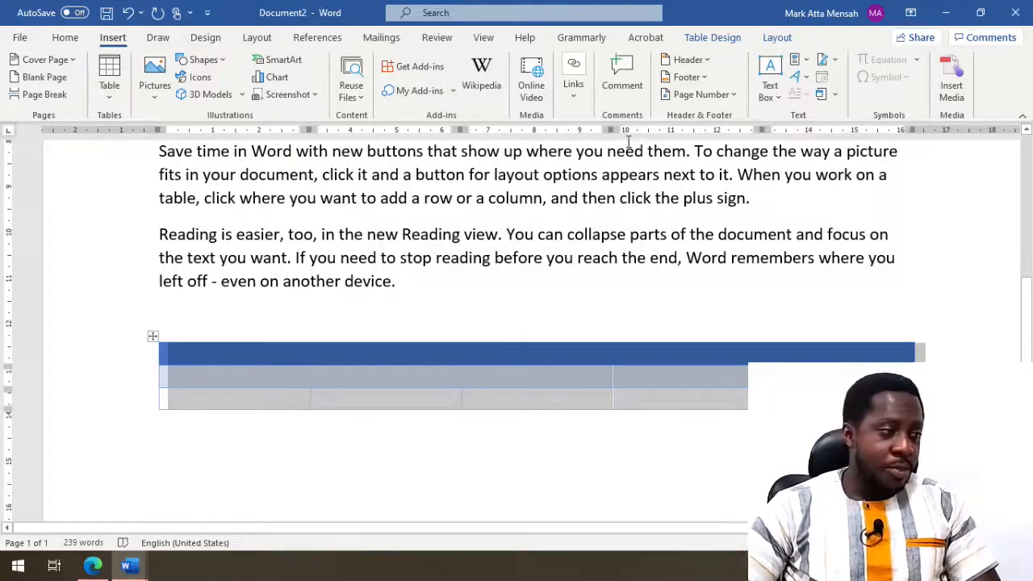
- Open the Online Pictures dialog from the Insert Pictures menu
left_click(154, 84)
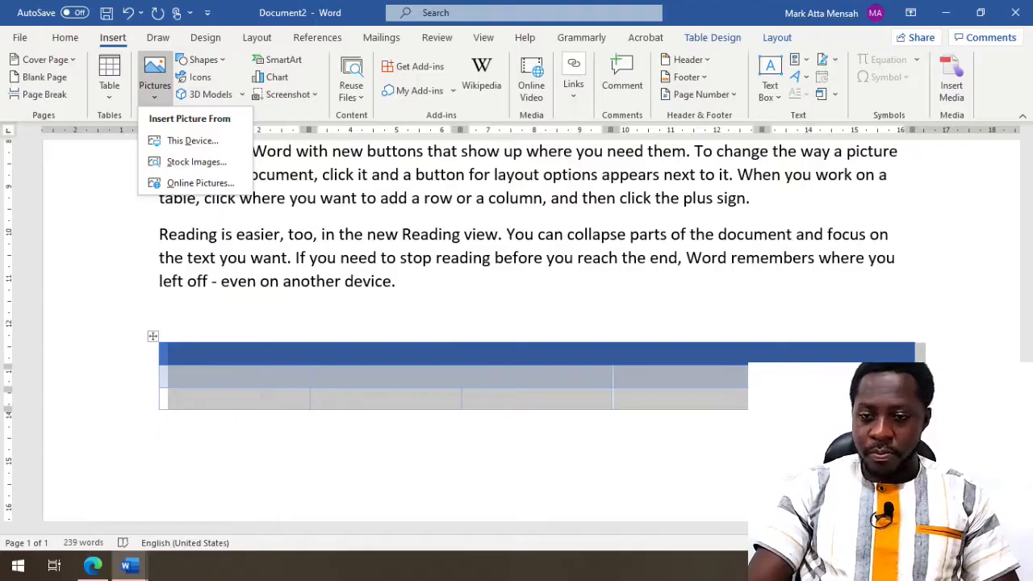
left_click(196, 189)
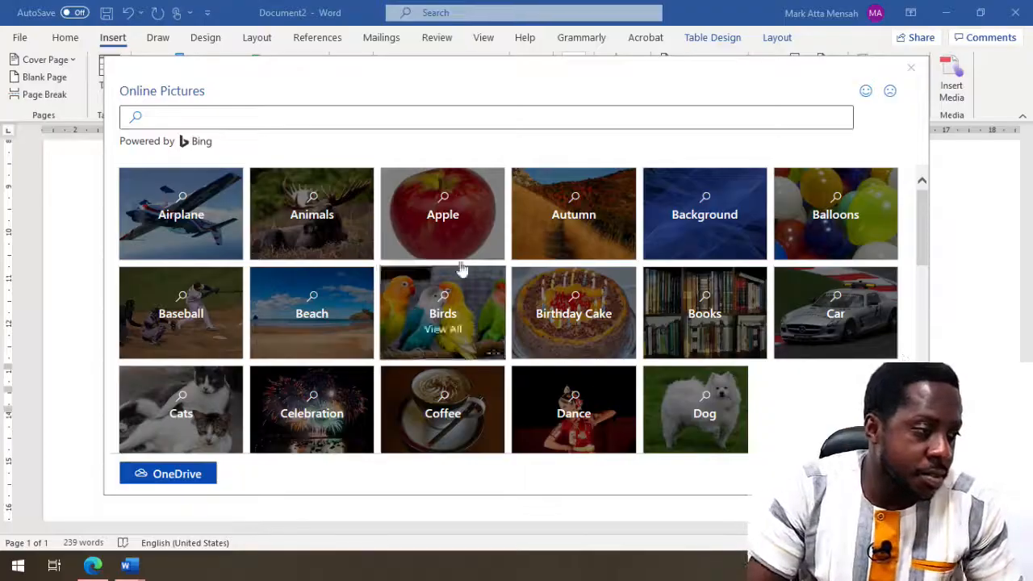
- Insert the red apple photo from the Apple category into the table's first cell
left_click(468, 191)
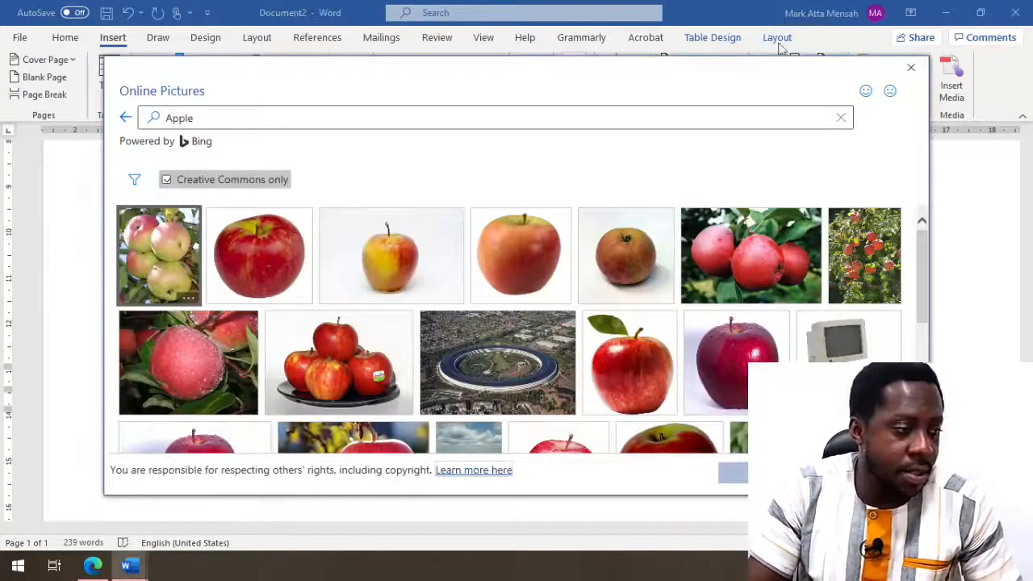
double_click(747, 349)
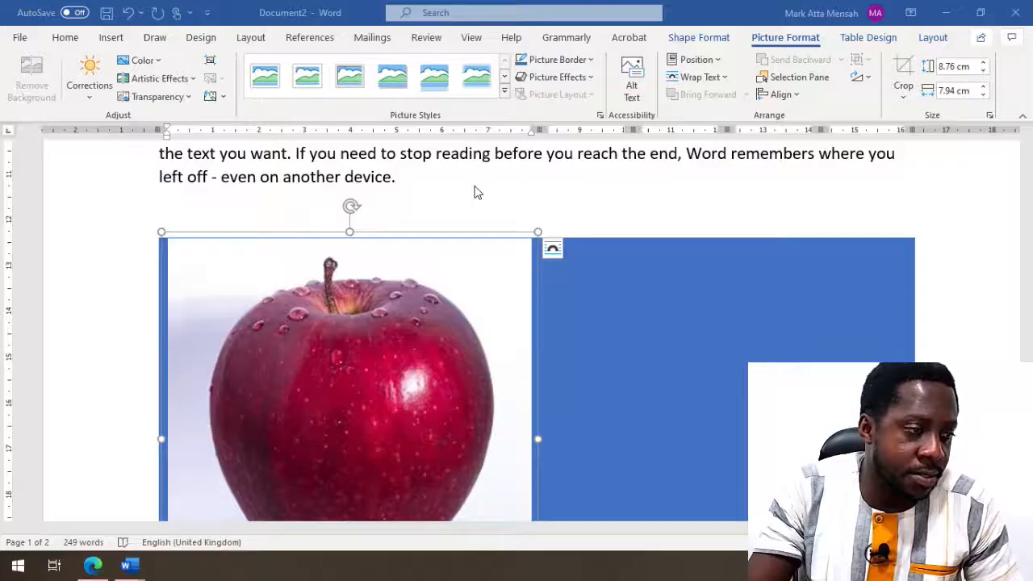
- Draw a blue rectangle near the top of page 2
scroll(476, 192, "down", 5)
scroll(457, 352, "down", 3)
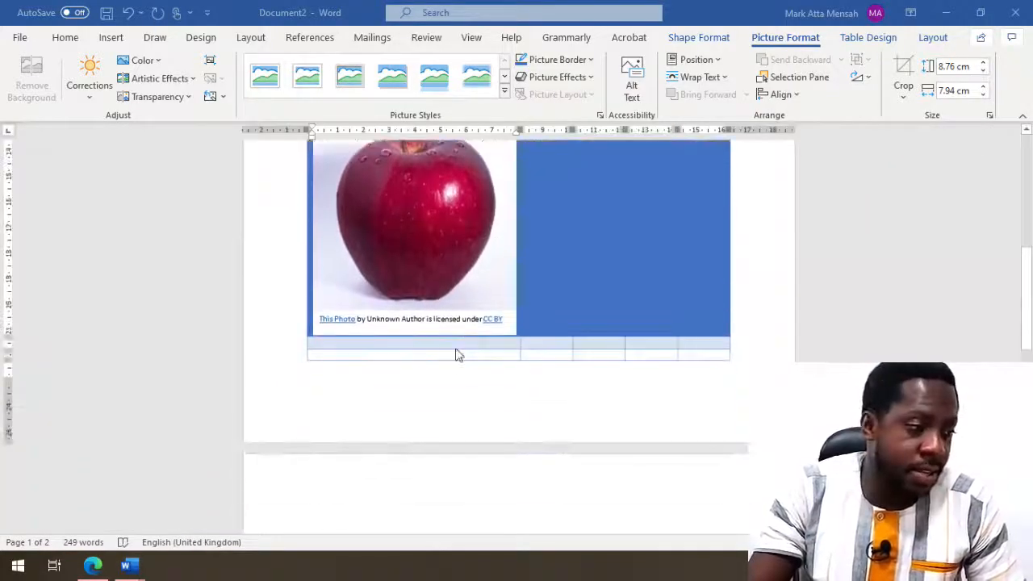
scroll(436, 375, "down", 3)
left_click(425, 362)
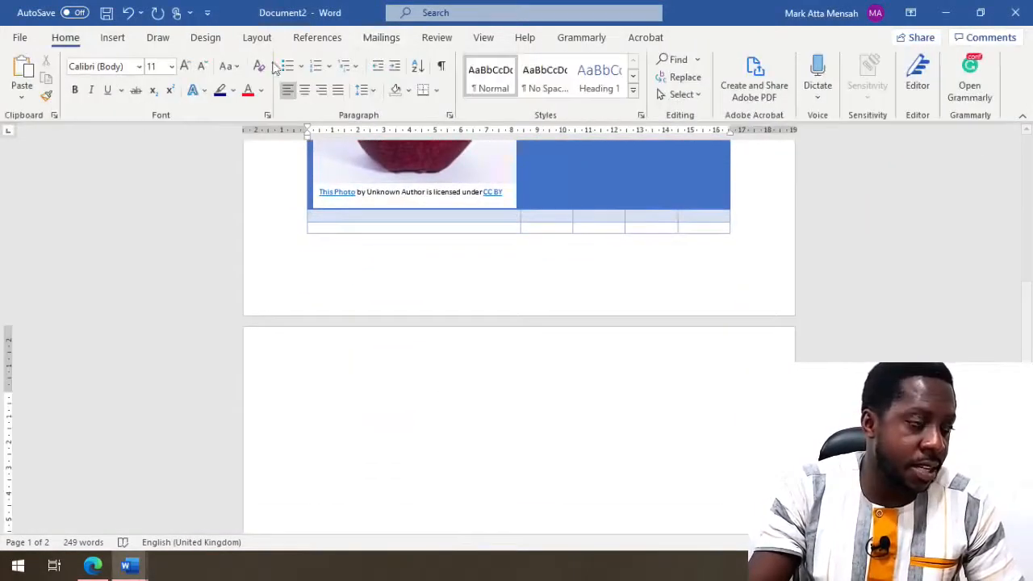
left_click(113, 37)
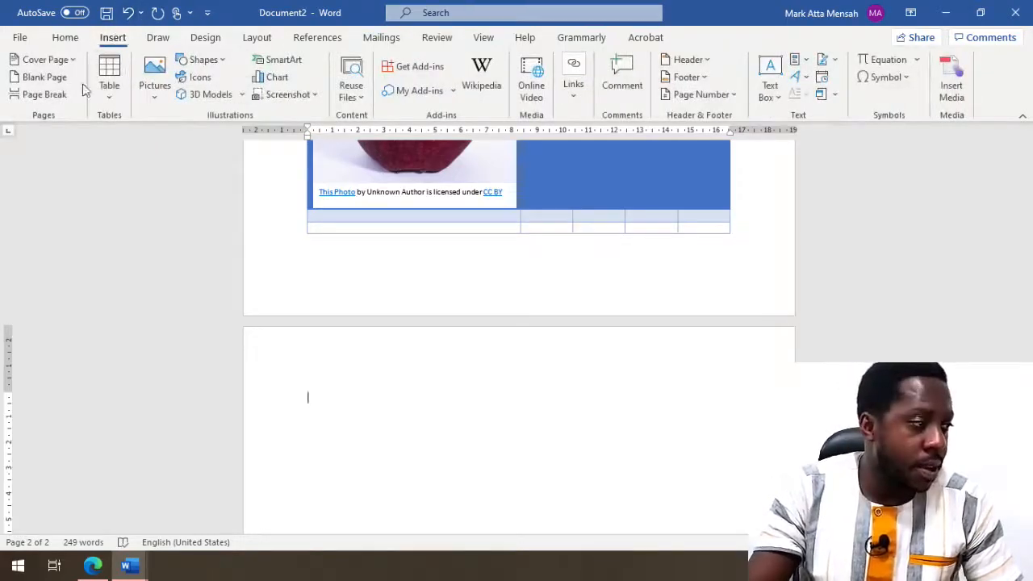
left_click(196, 61)
left_click(233, 99)
left_click_drag(333, 375, 585, 471)
- Draw a 6.73 cm by 9.45 cm blue oval below the rectangle
scroll(573, 484, "down", 2)
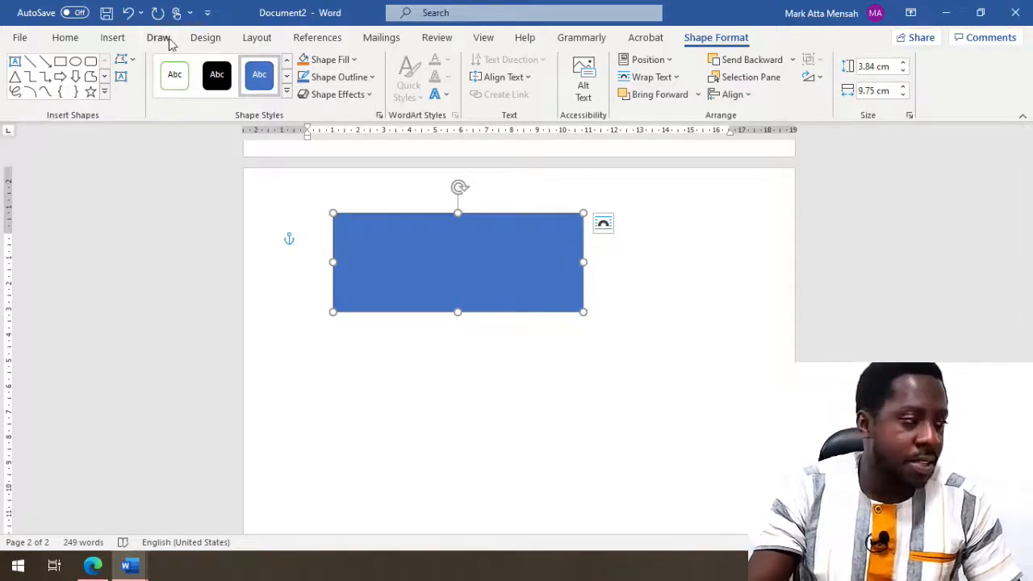
left_click(113, 38)
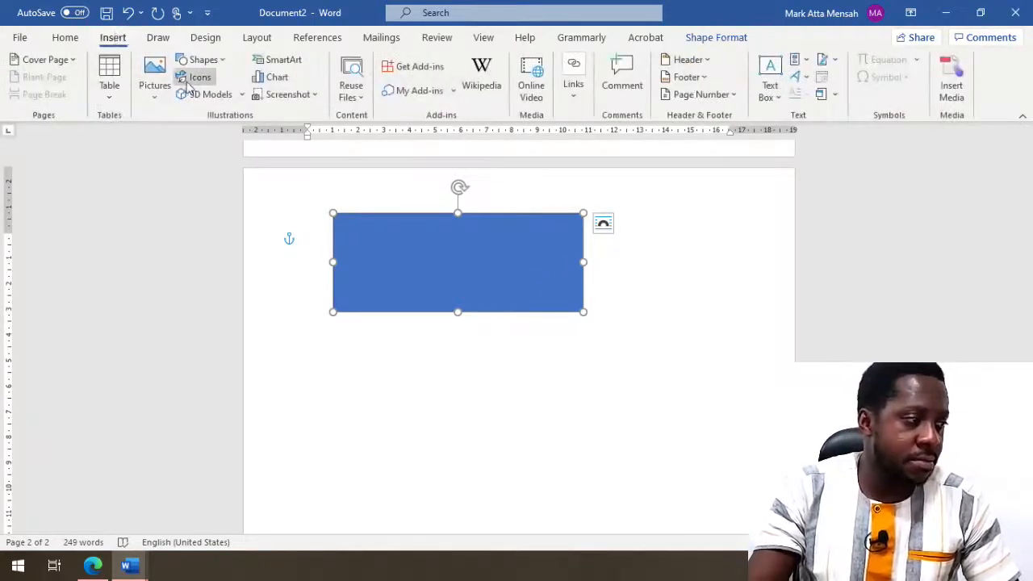
left_click(201, 60)
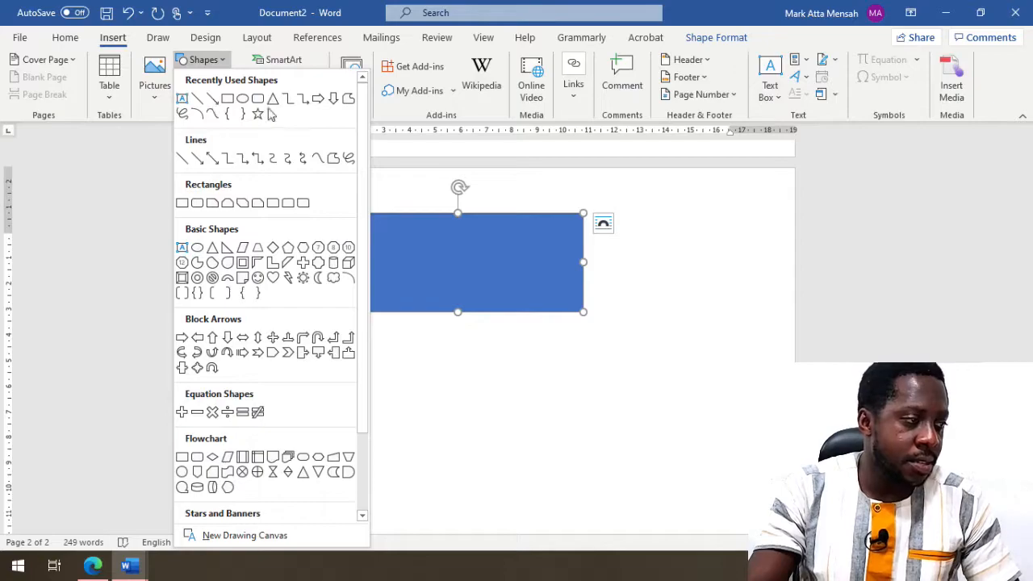
left_click(242, 98)
left_click_drag(387, 392, 629, 527)
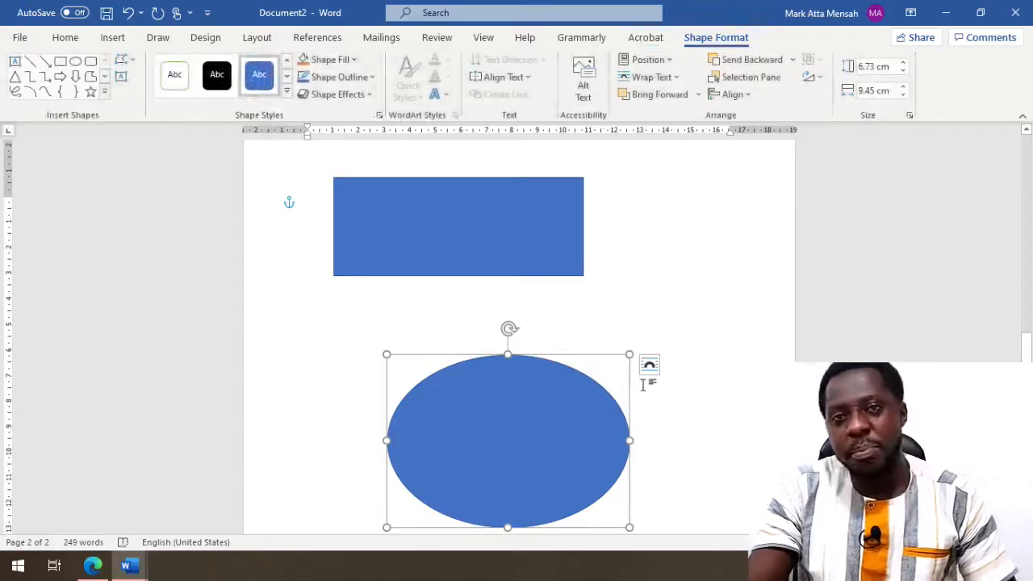
- Open the oval's alt text pane and type 'dsfsfsdfsfsd' inside the oval
right_click(460, 421)
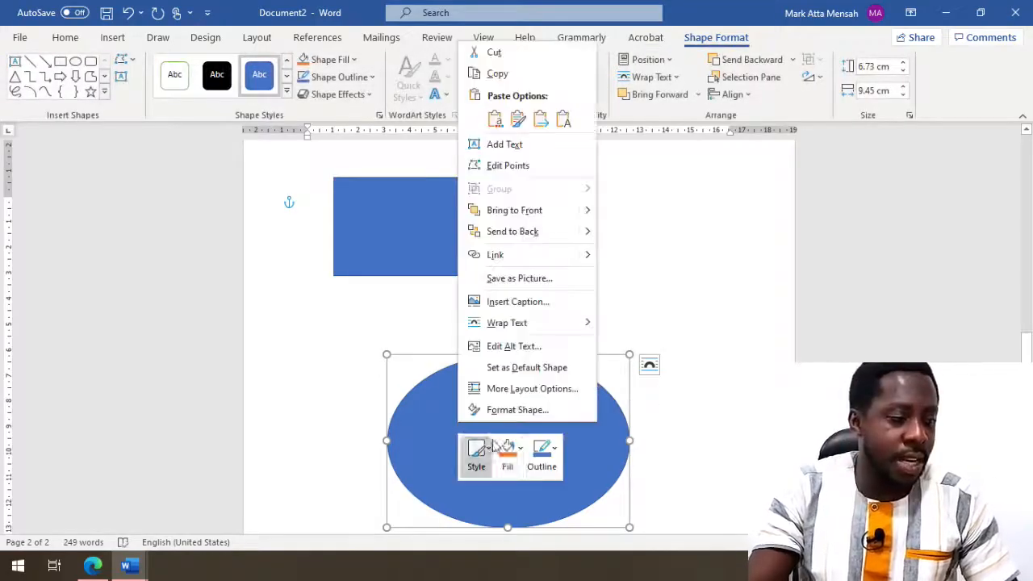
left_click(533, 346)
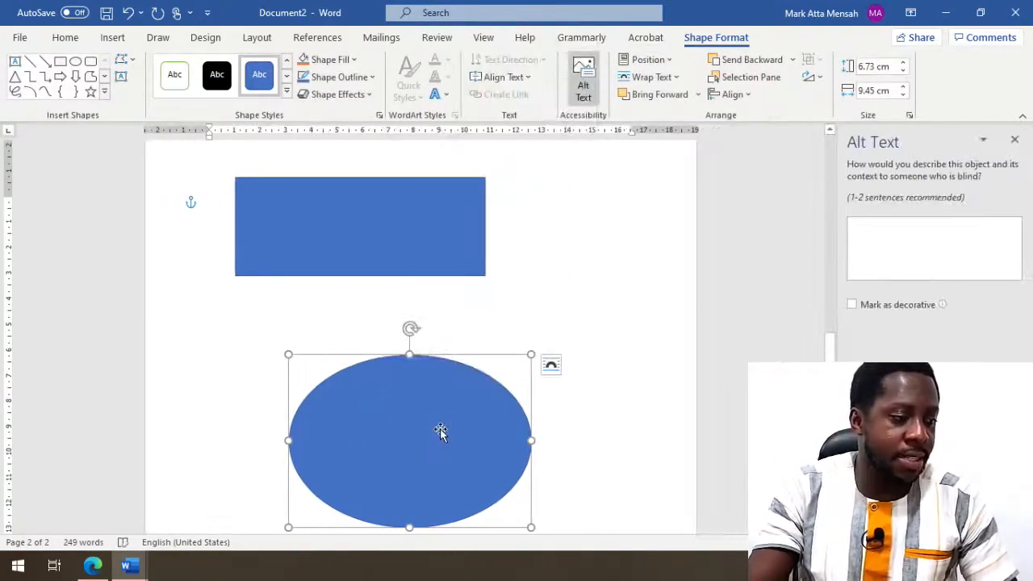
right_click(415, 404)
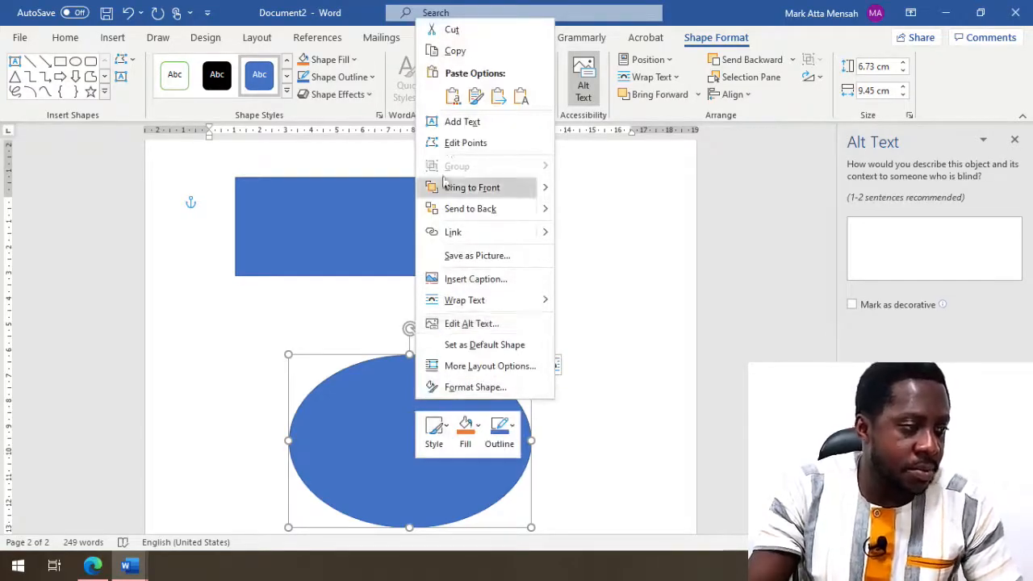
left_click(438, 121)
type("dsfsfsdfsfsd")
- Type 'fdsfsdfsdfsdf' inside the rectangle
right_click(408, 227)
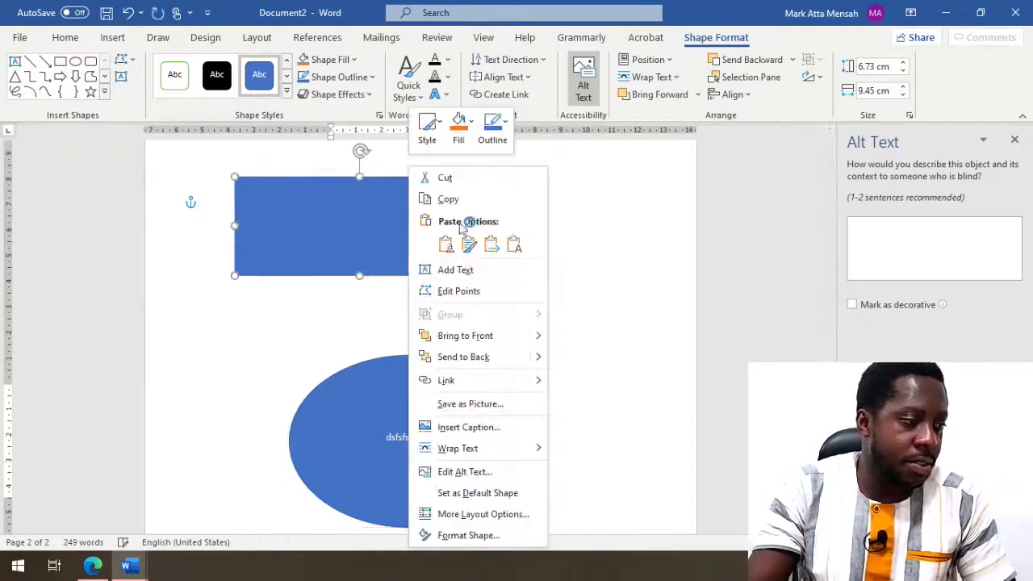
left_click(454, 272)
type("fdsfsdfsdfsdf")
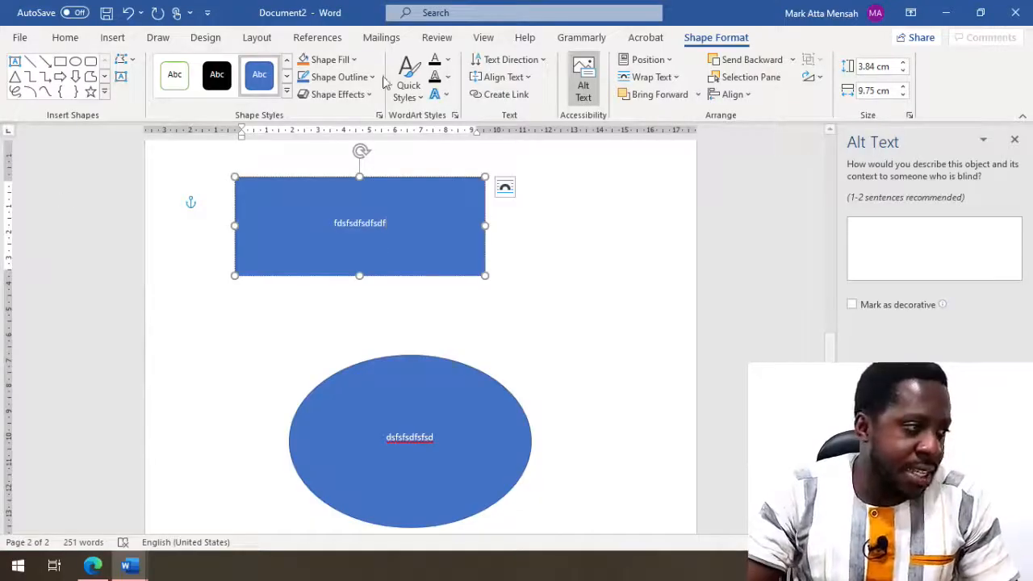
left_click(111, 38)
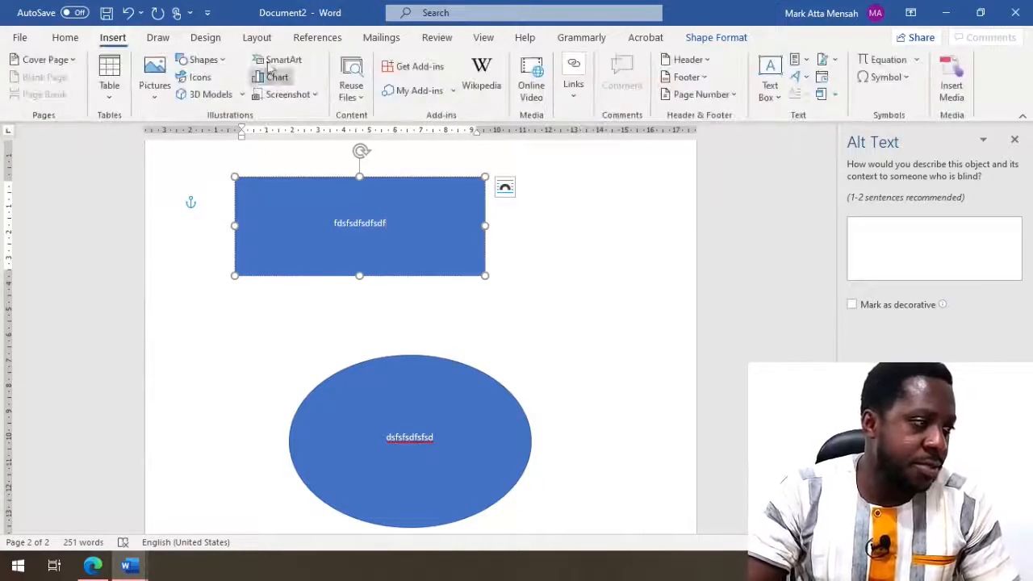
left_click(204, 60)
scroll(243, 355, "down", 2)
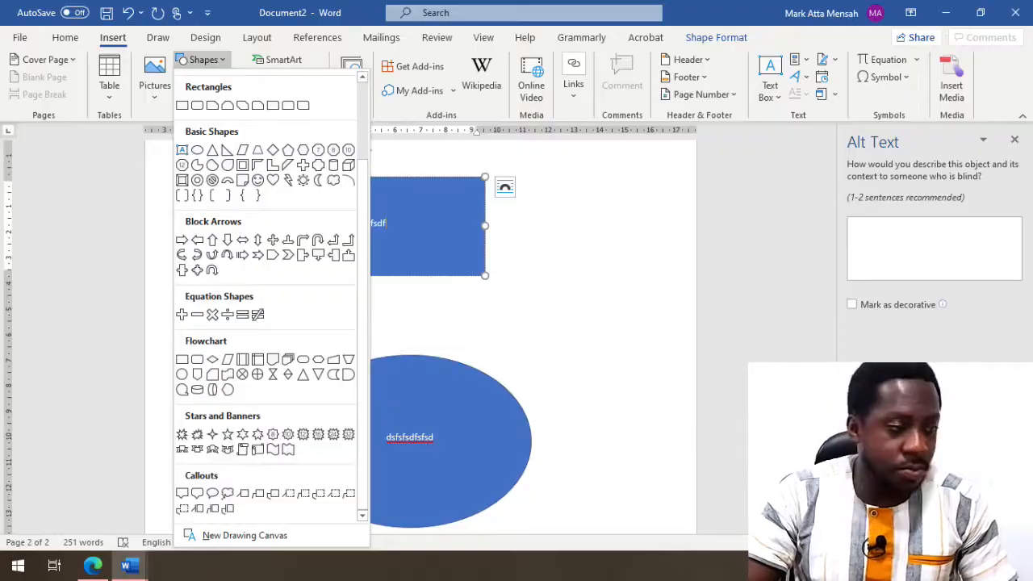
left_click(611, 246)
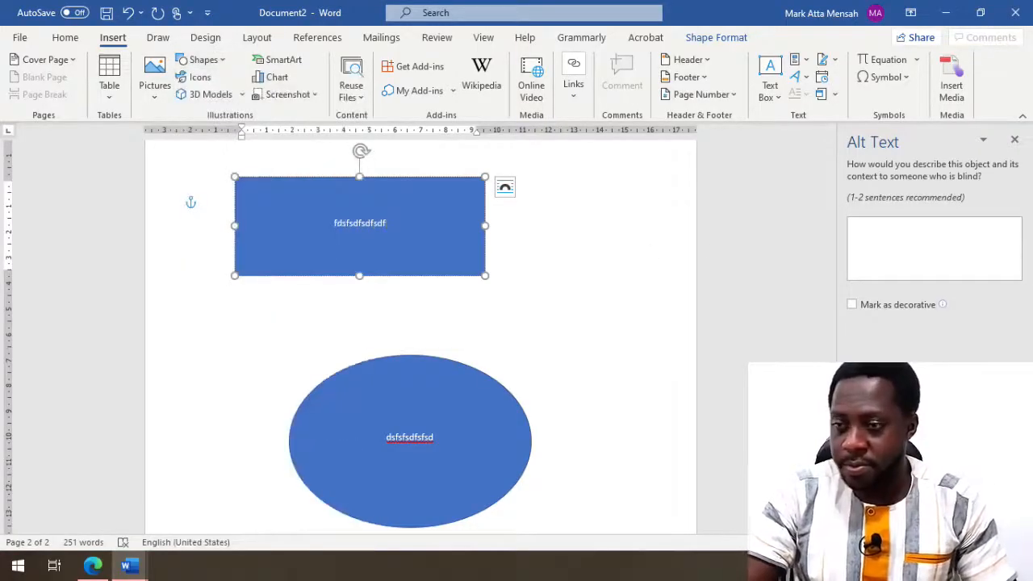